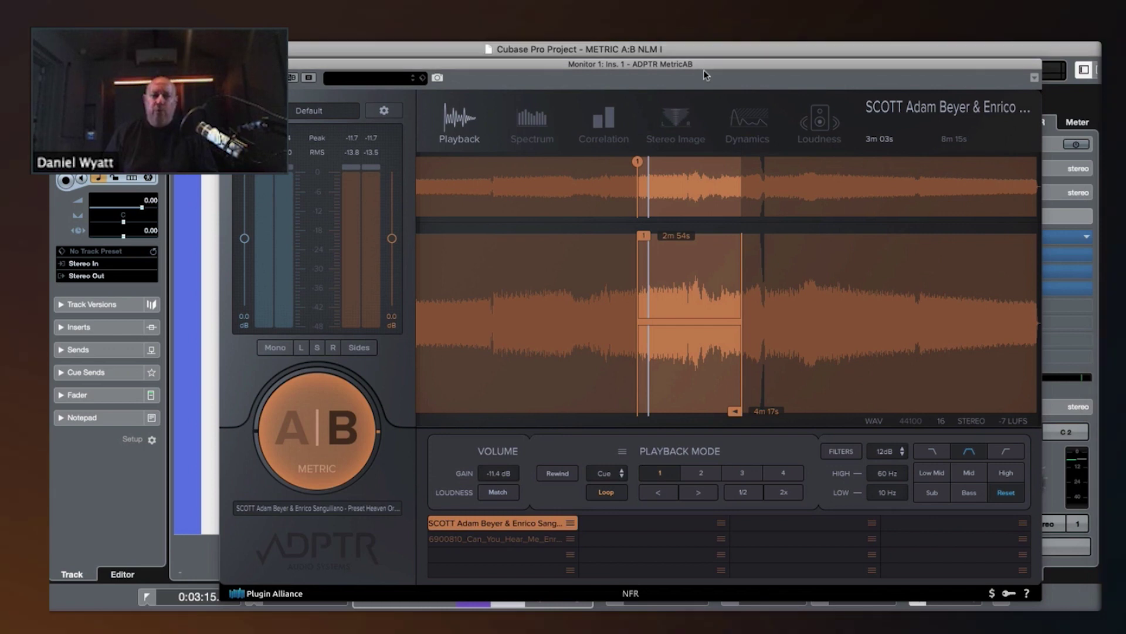
- Close the MetricAB plugin window, switch the Control Room source to C 1 and return it to Mix
key("super+w")
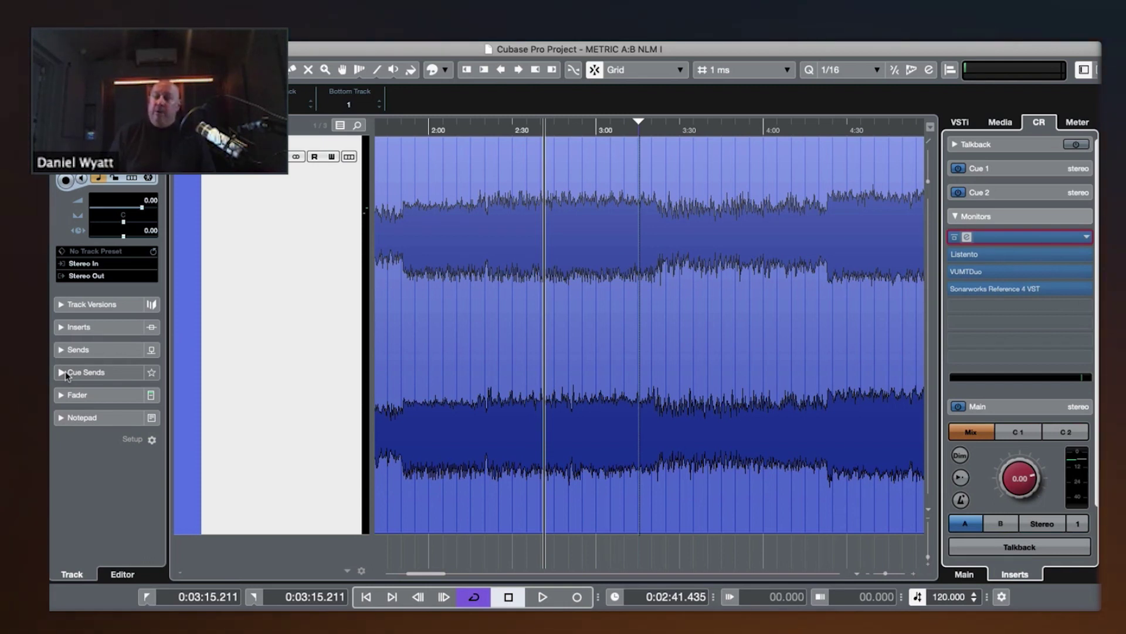
left_click(1017, 435)
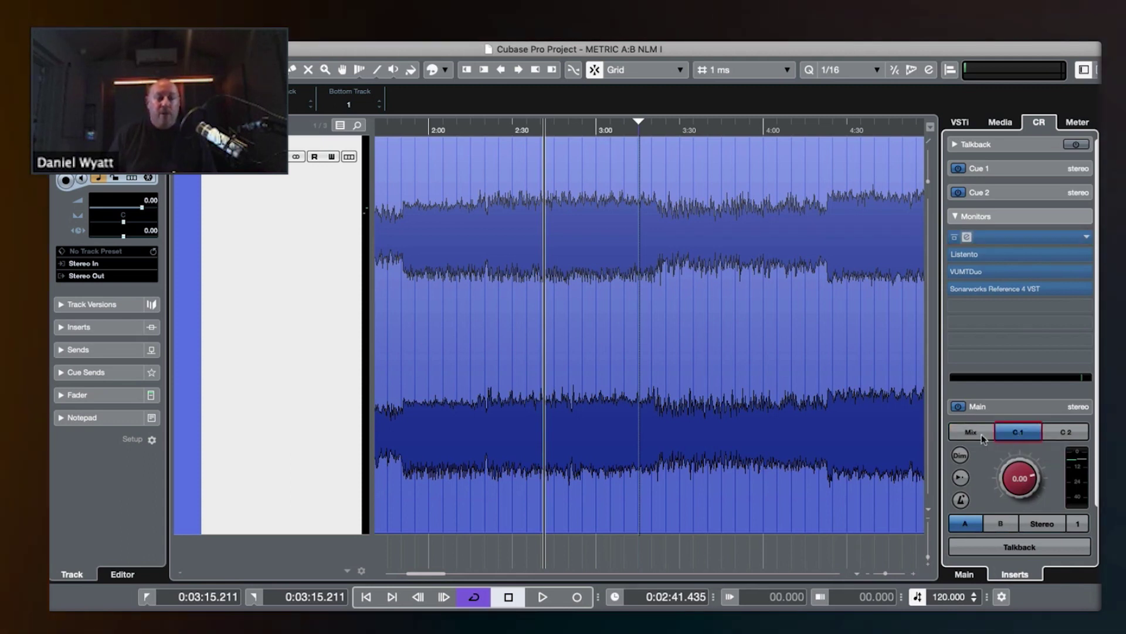
left_click(1015, 435)
left_click(1015, 435)
left_click(972, 436)
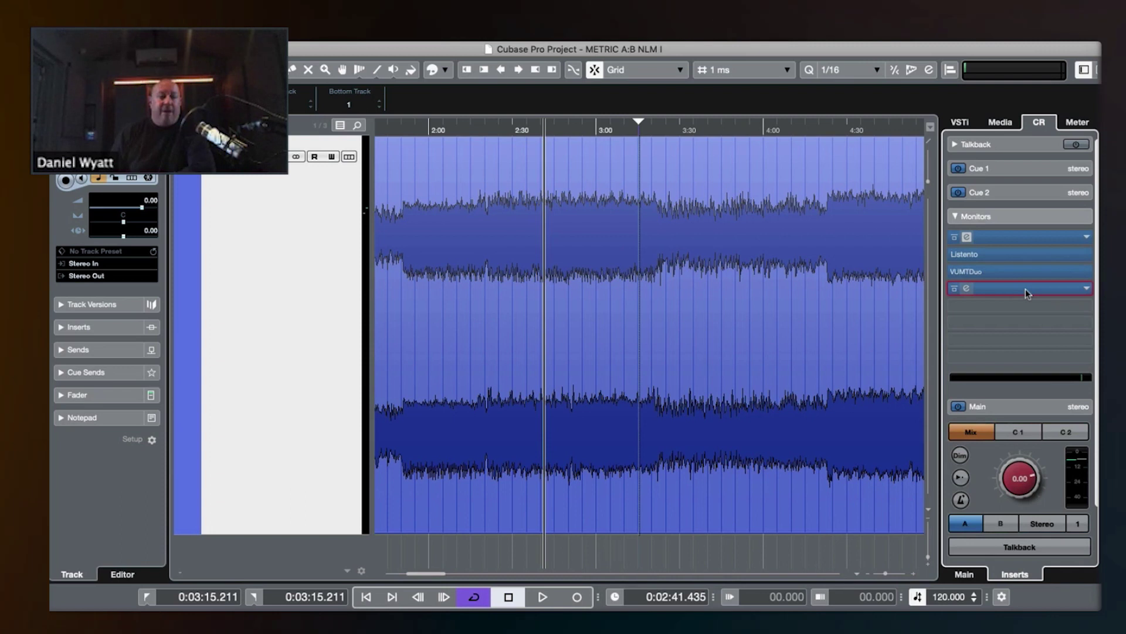
- Open the Sonarworks Reference 4 VST monitor insert to view its calibration settings and close it again
left_click(1025, 289)
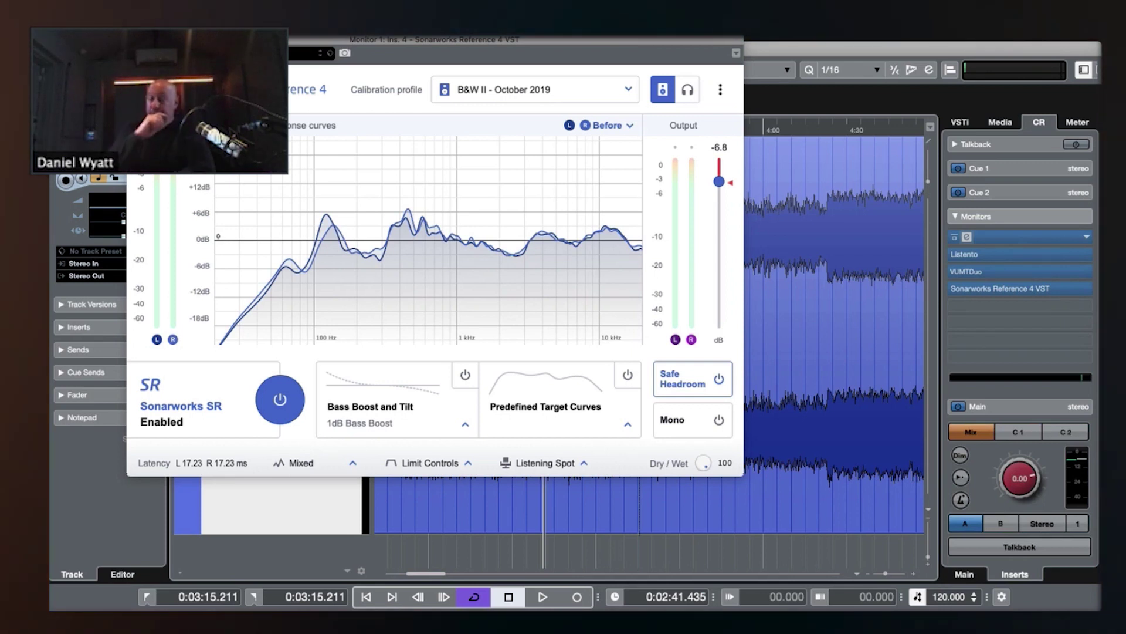
key("super+w")
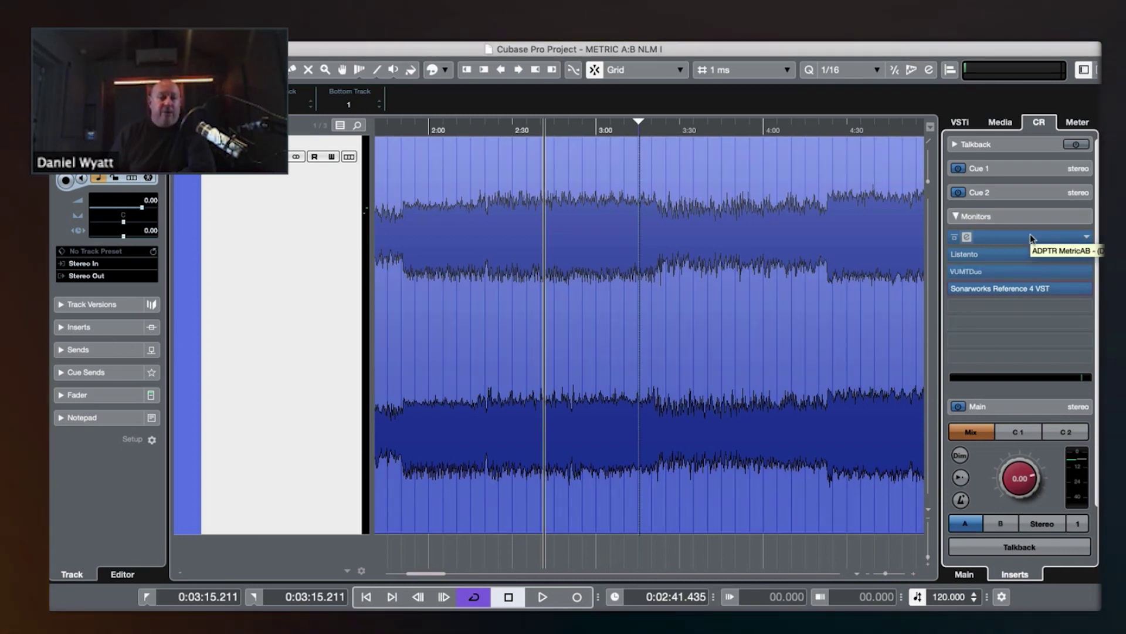
- Open the ADPTR MetricAB monitor insert and toggle between the A mix and the B reference, ending on B
left_click(1031, 234)
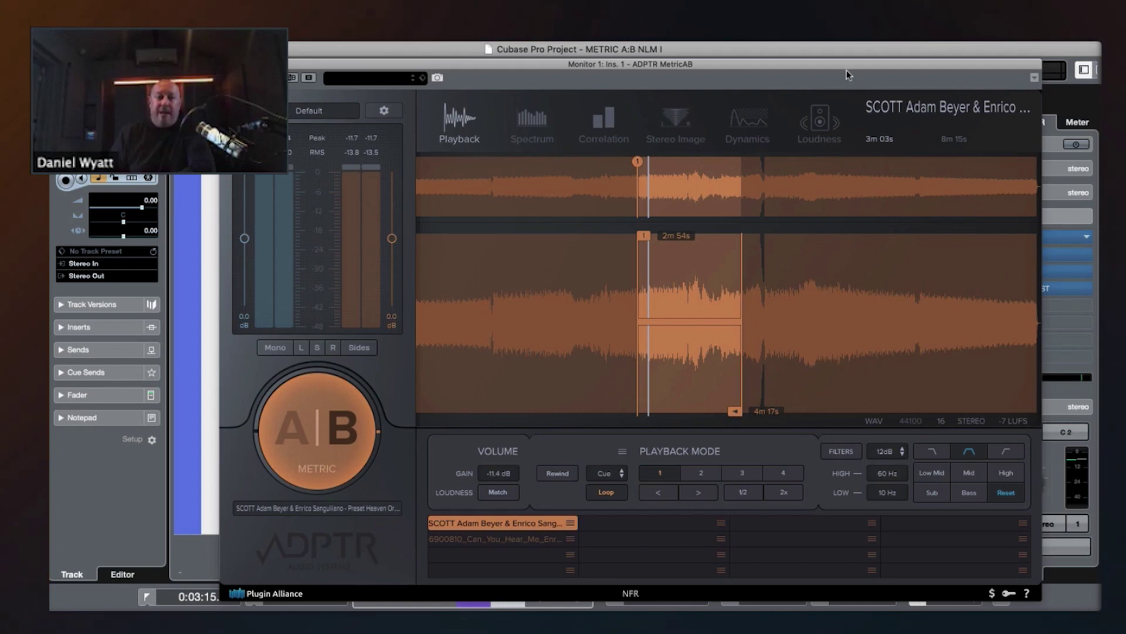
left_click_drag(844, 65, 751, 66)
left_click(194, 429)
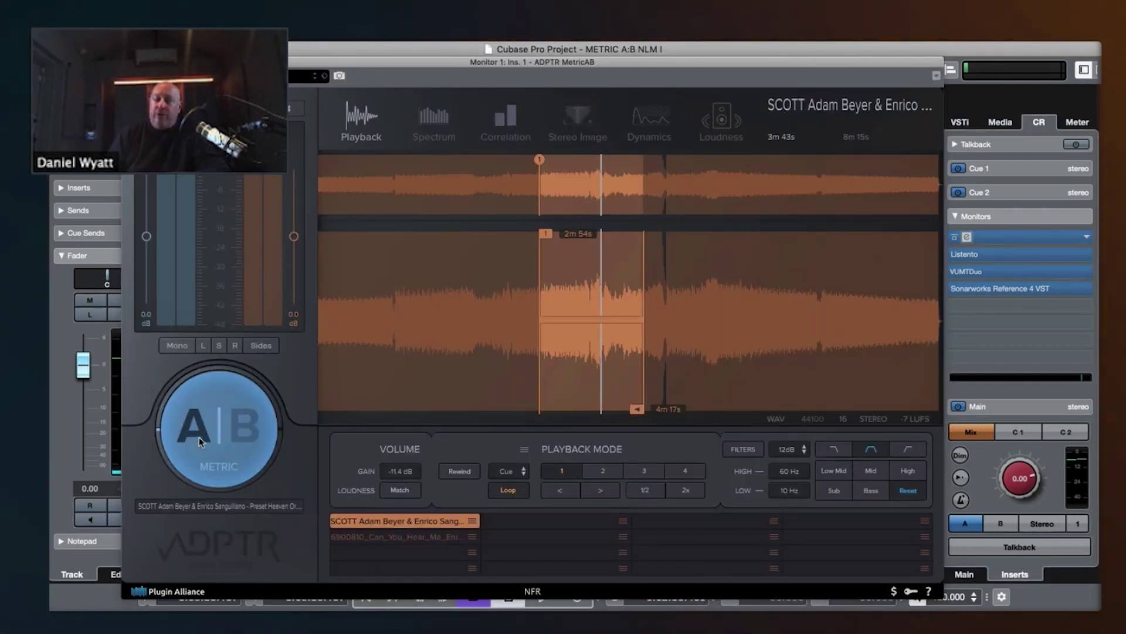
left_click(199, 438)
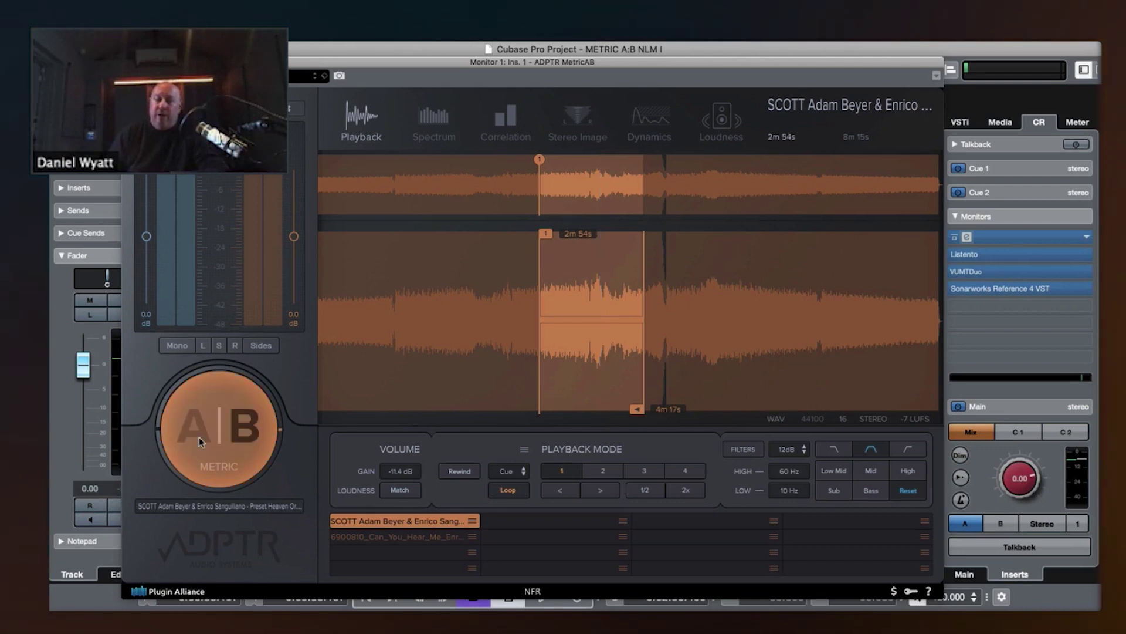
left_click(199, 438)
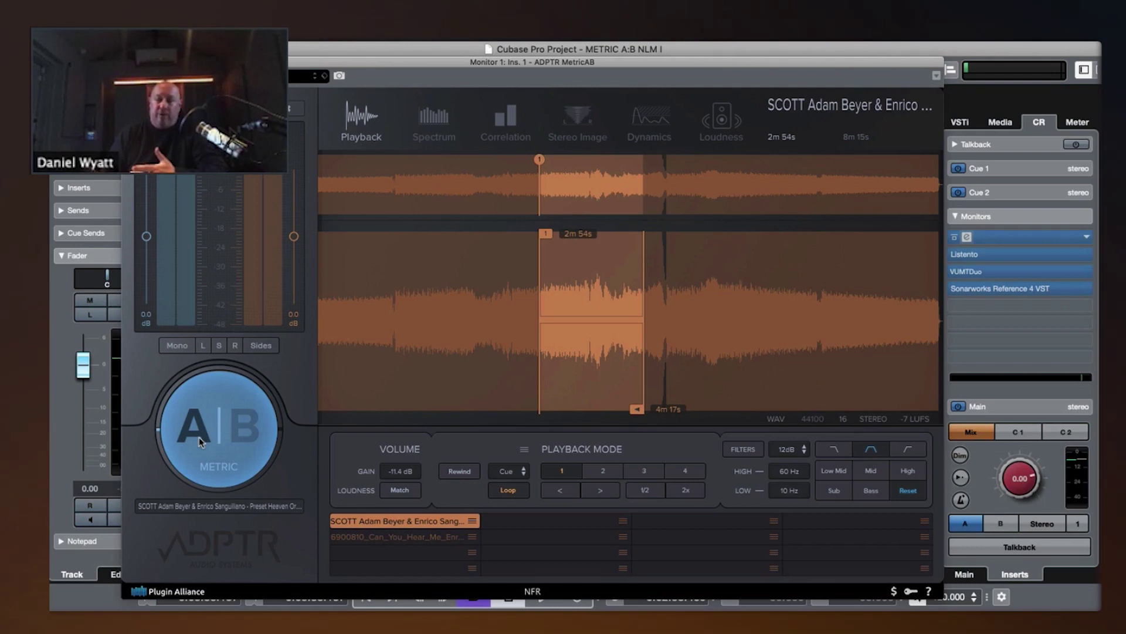
left_click(254, 437)
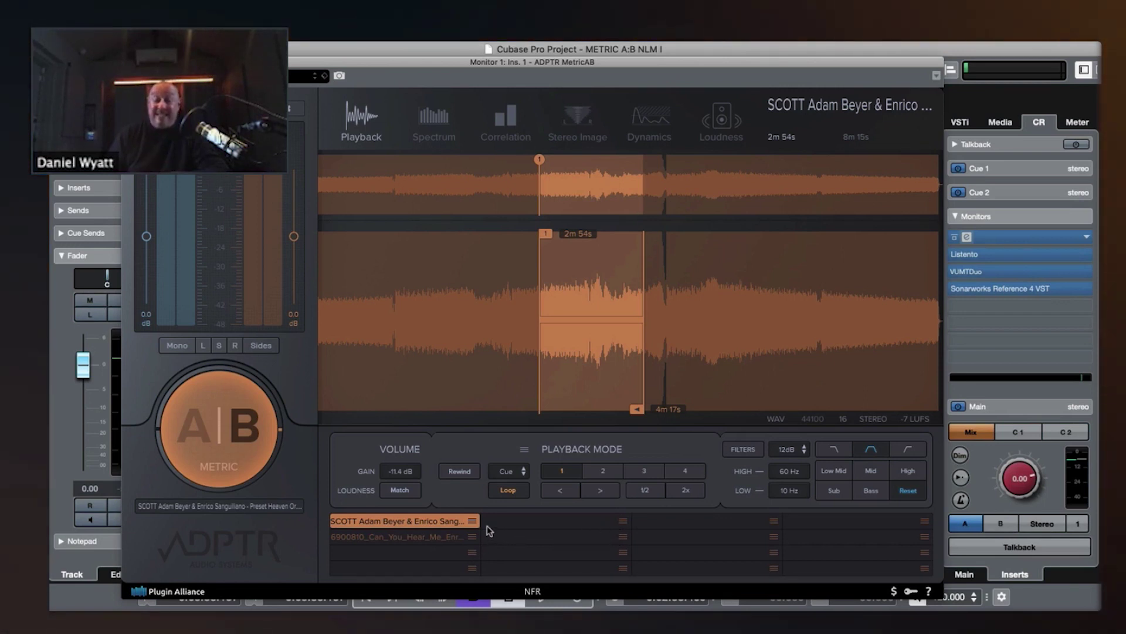
- Load 1-Deadmau5_feat_Grabbitz_-_Let_Go.wav into the first slot of the third reference column
left_click(775, 522)
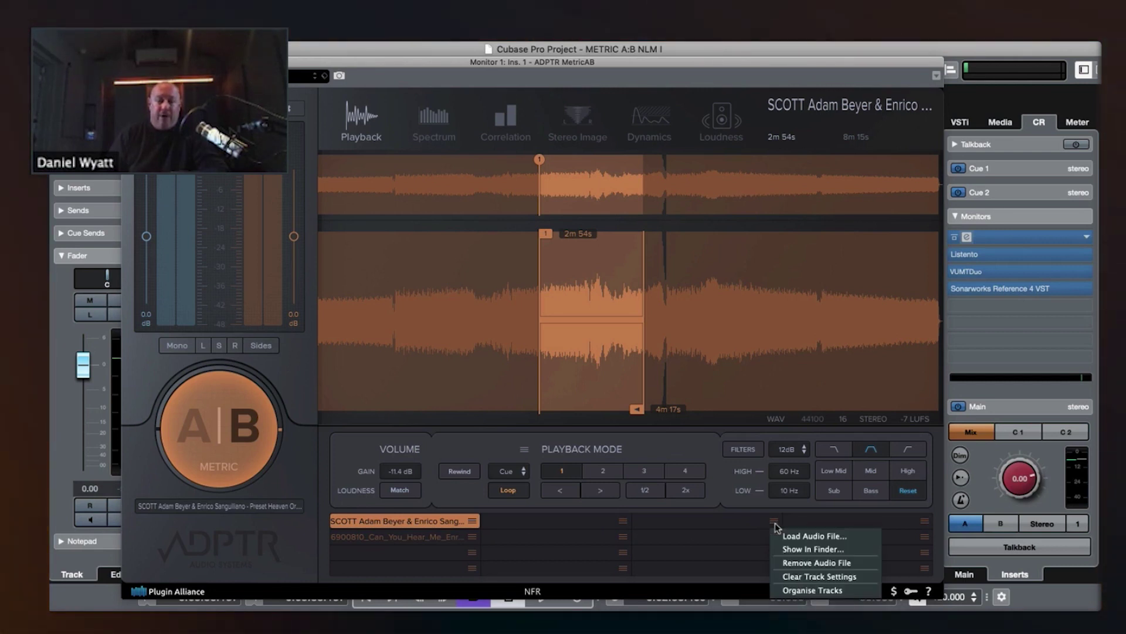
left_click(786, 535)
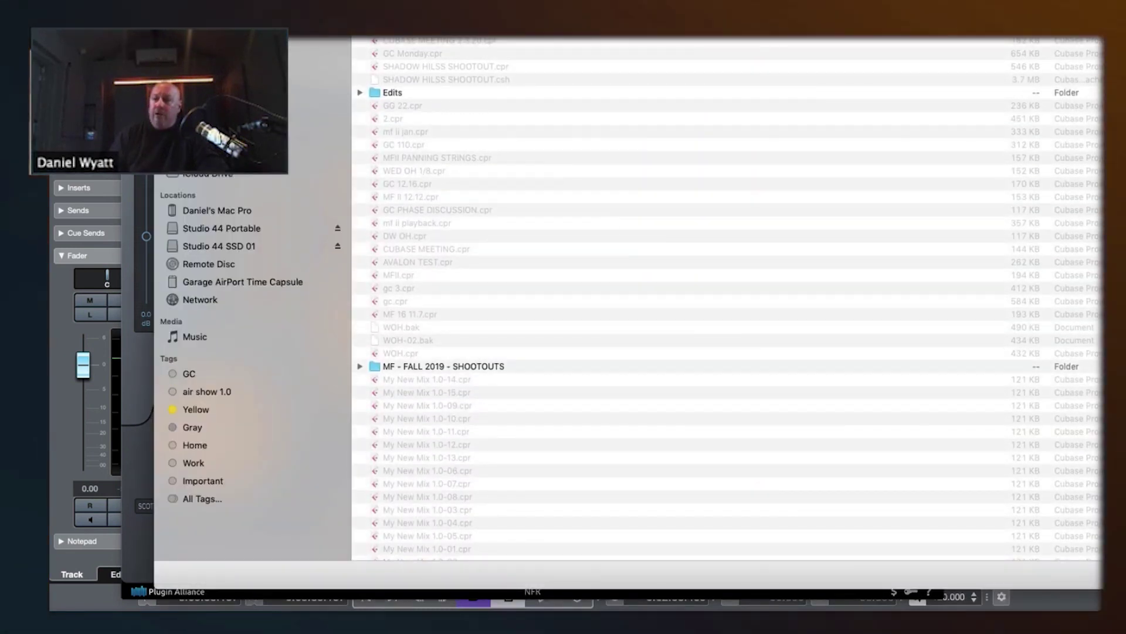
scroll(728, 293, "down", 10)
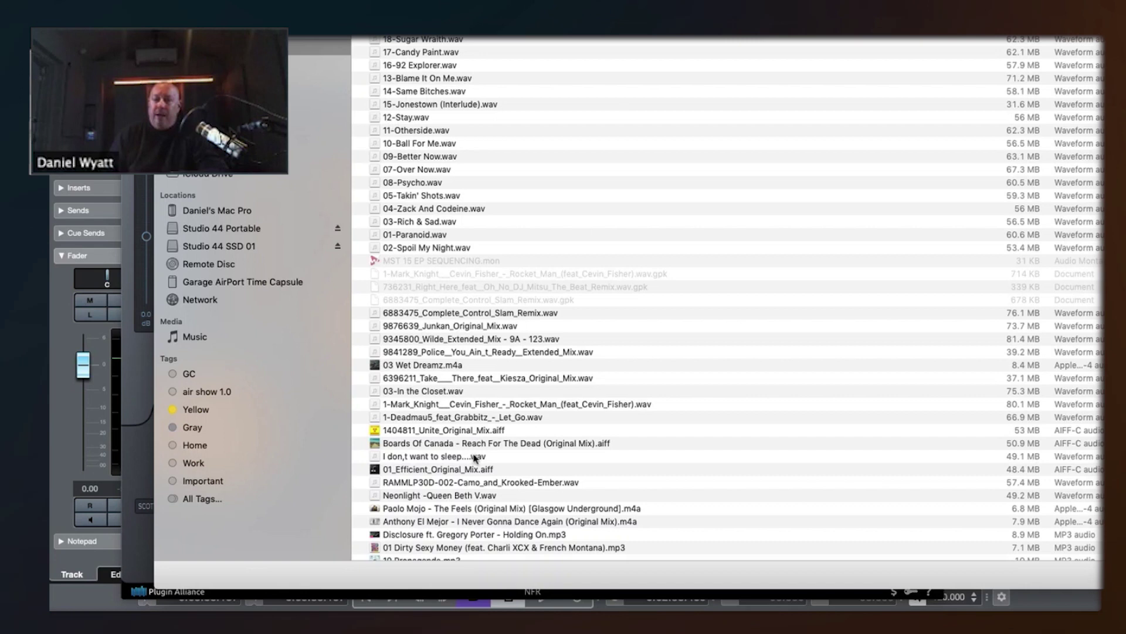
scroll(475, 458, "down", 8)
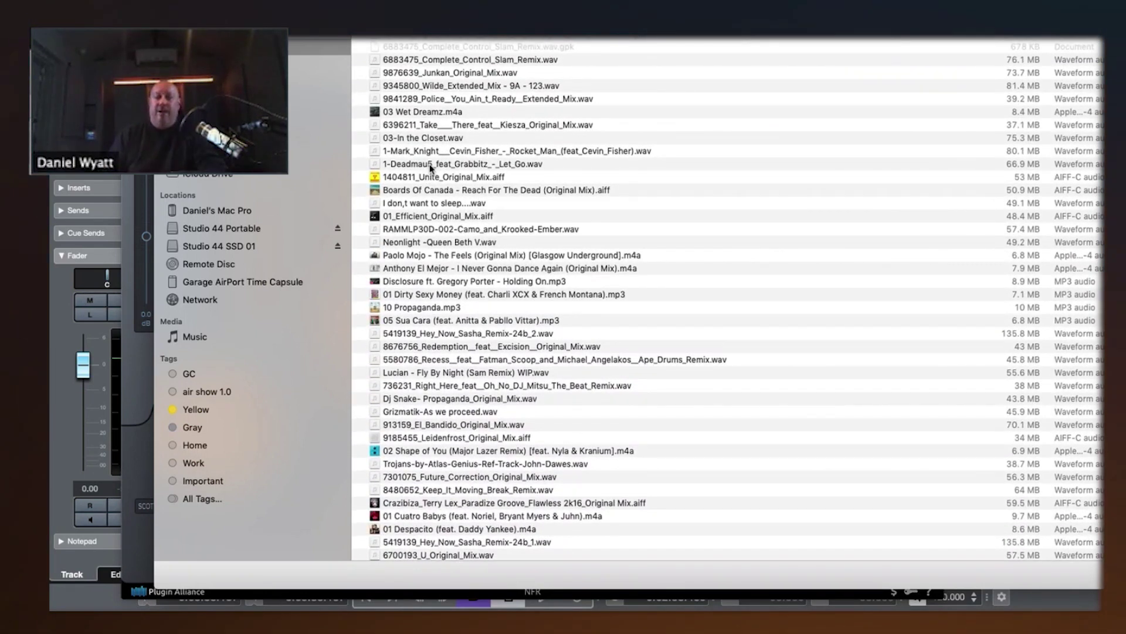
left_click(430, 166)
double_click(429, 163)
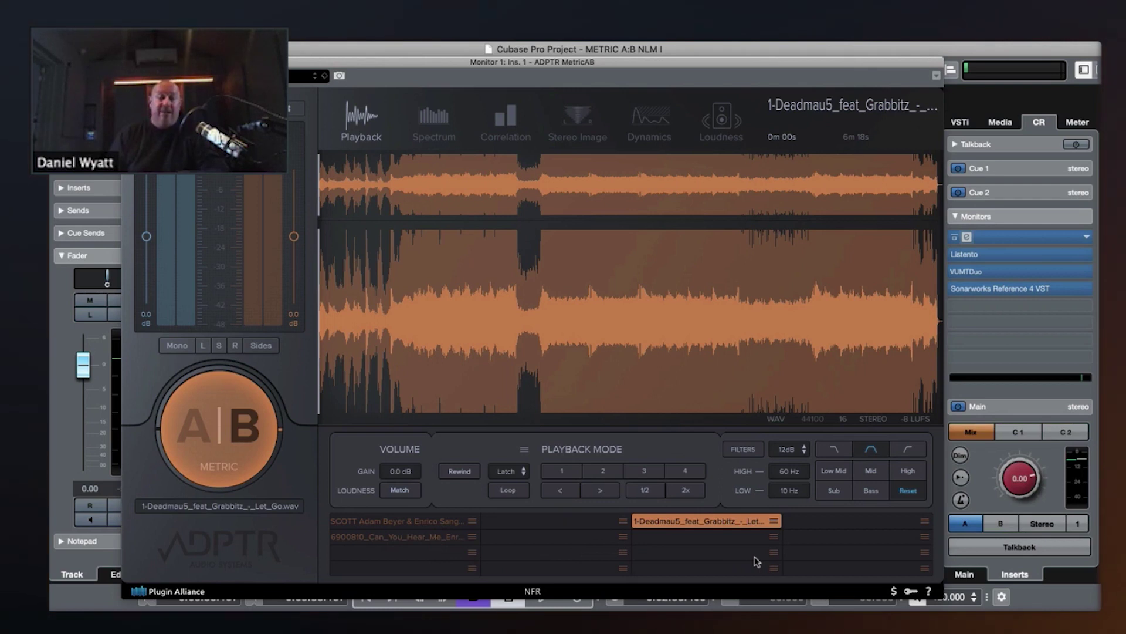
- Select the Adam Beyer reference track in the first slot and stop playback
left_click(397, 520)
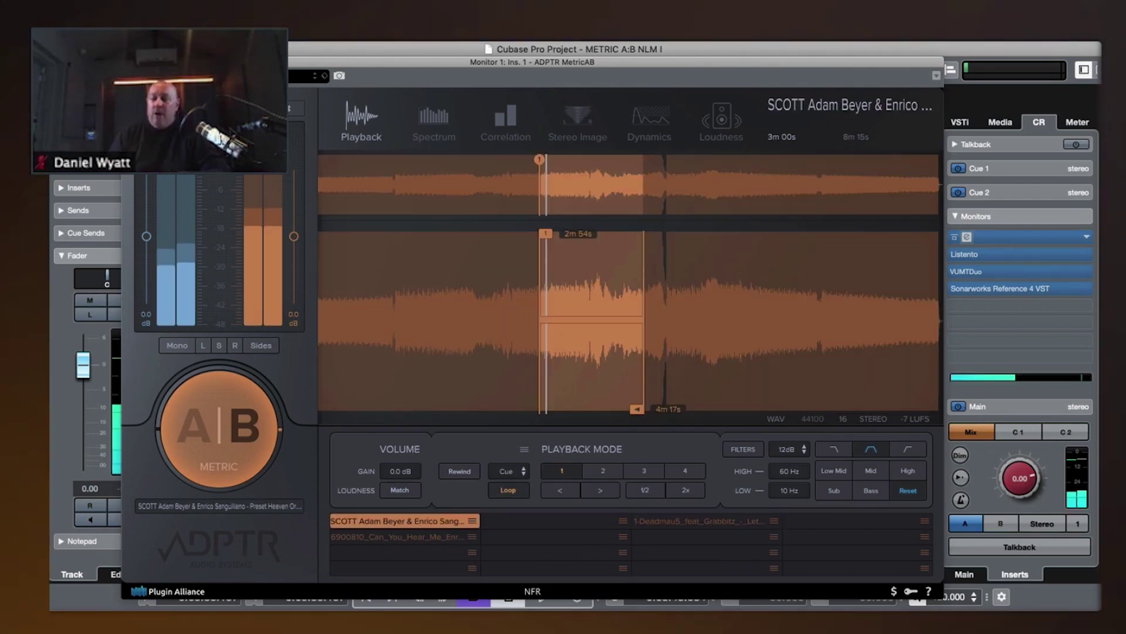
key("space")
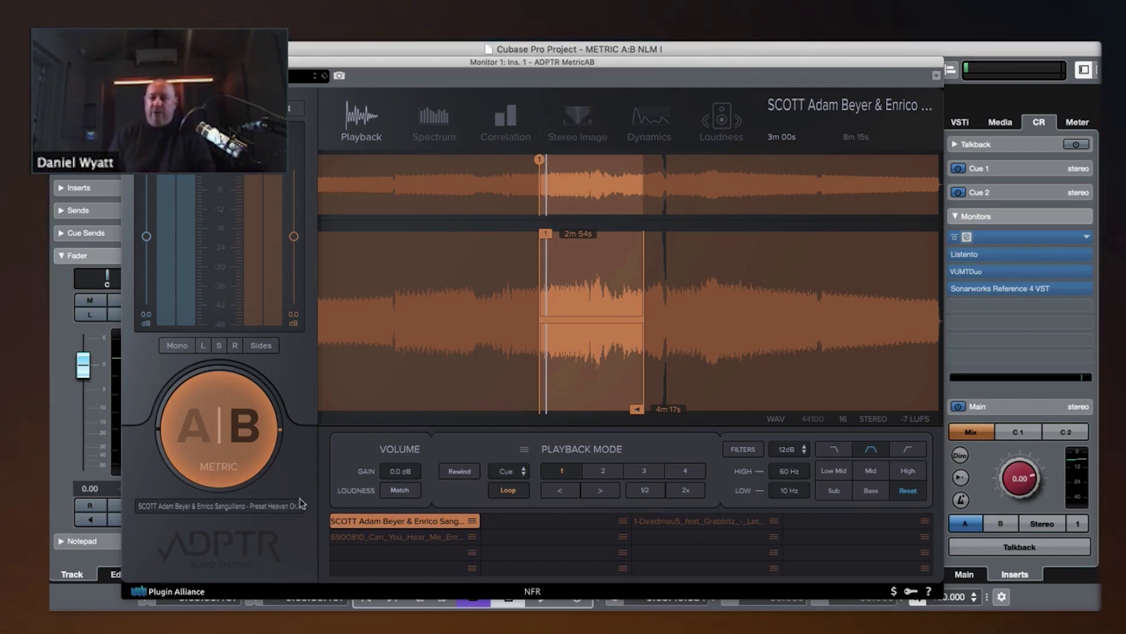
- Close the plugin window and set the project's loop range from 0:04:24.577 to 0:05:35.026
key("super+w")
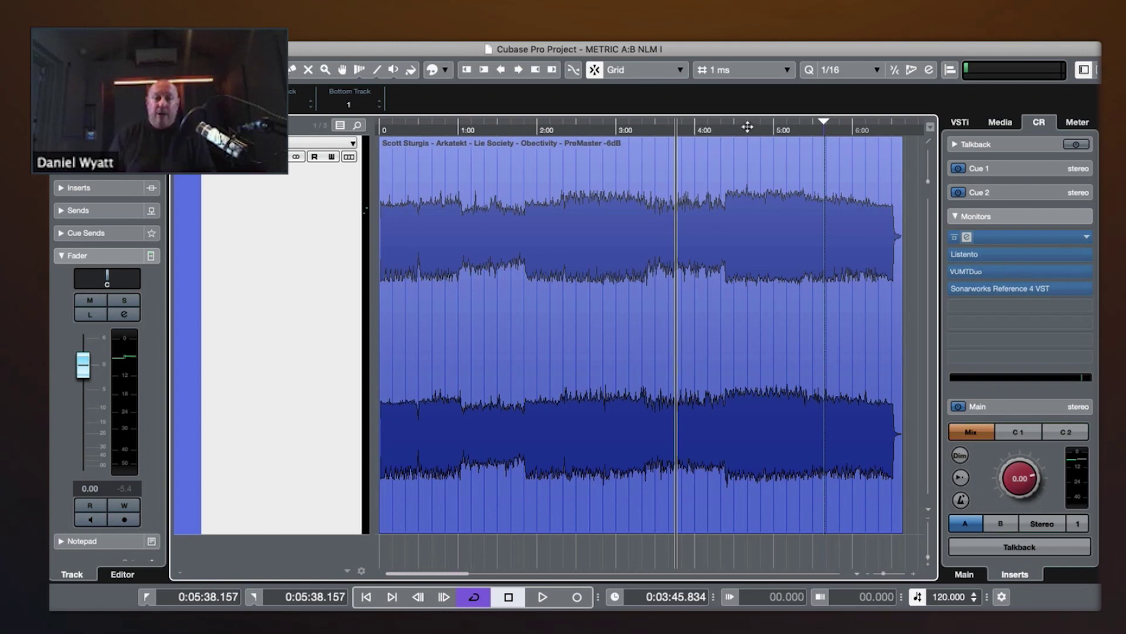
left_click_drag(730, 120, 822, 122)
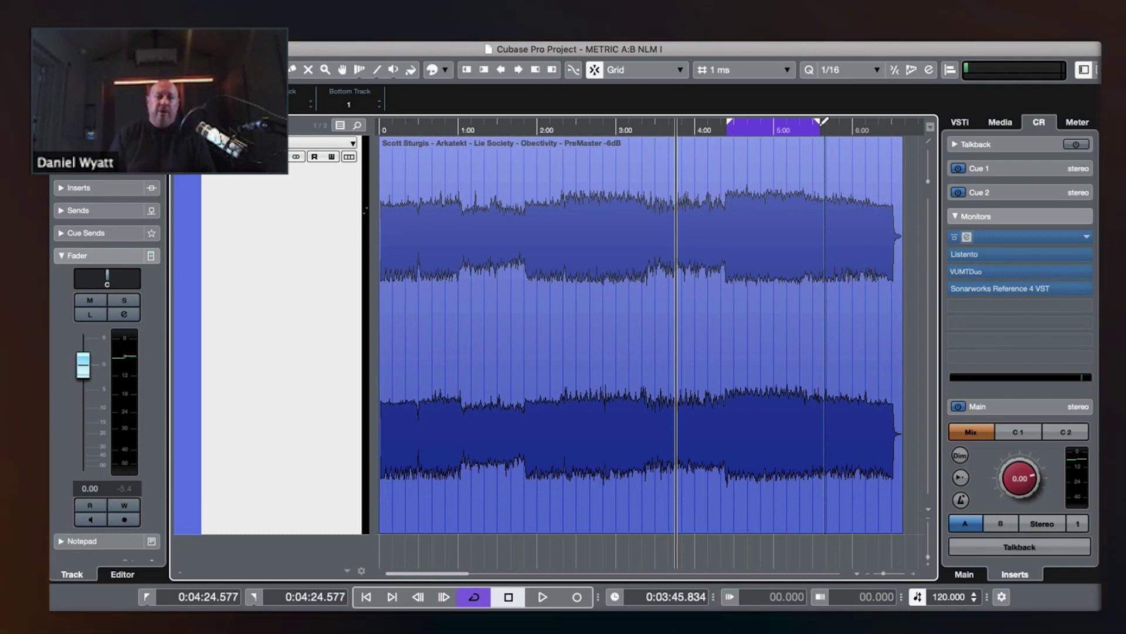
left_click_drag(823, 121, 823, 122)
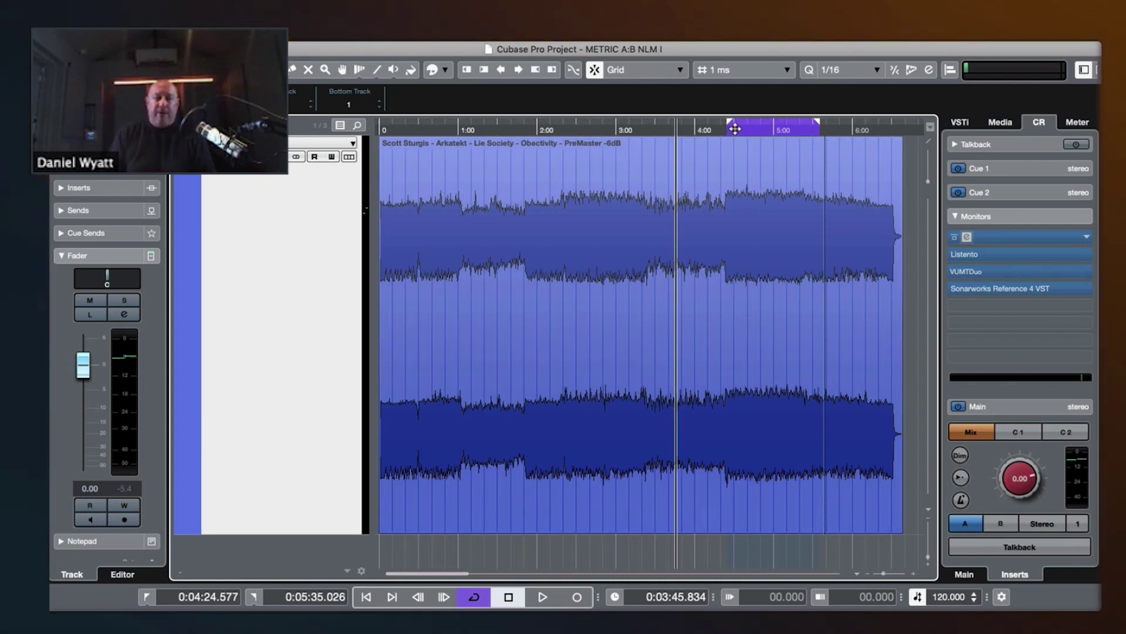
left_click(735, 128)
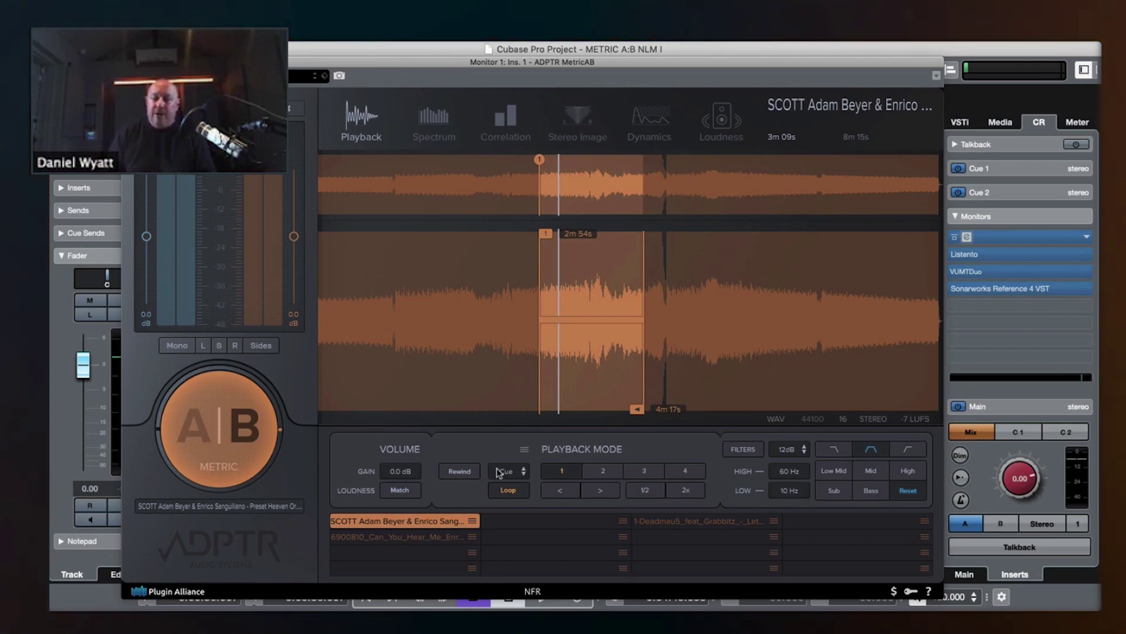
- Turn off the reference loop, jump to cue point 1 and choose Cue as the playback mode
left_click(508, 491)
left_click(554, 473)
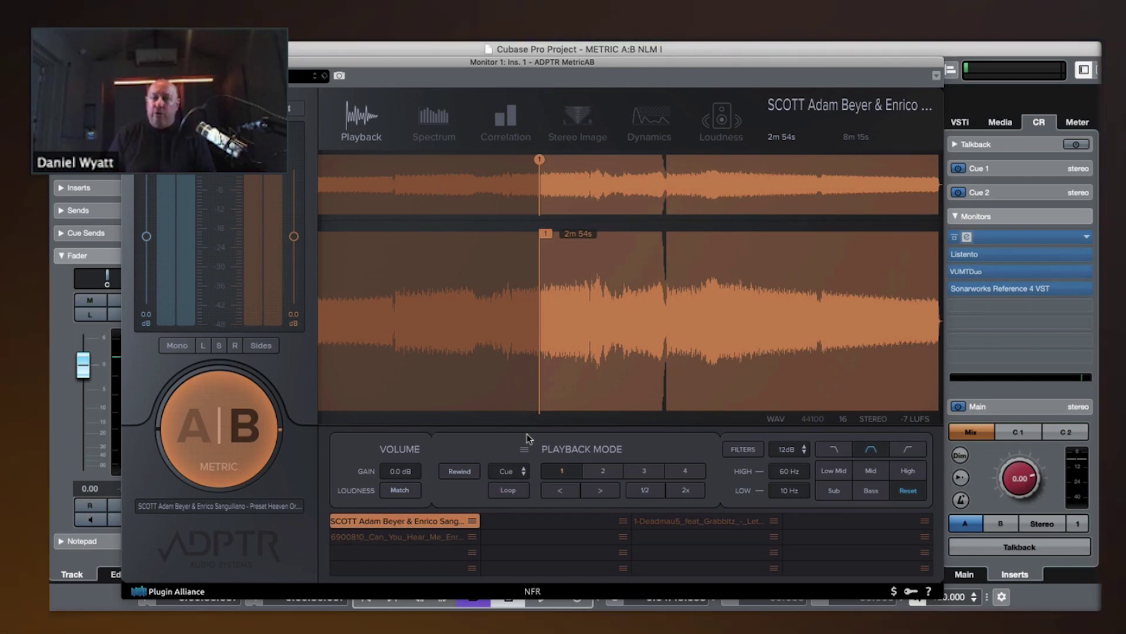
left_click(505, 472)
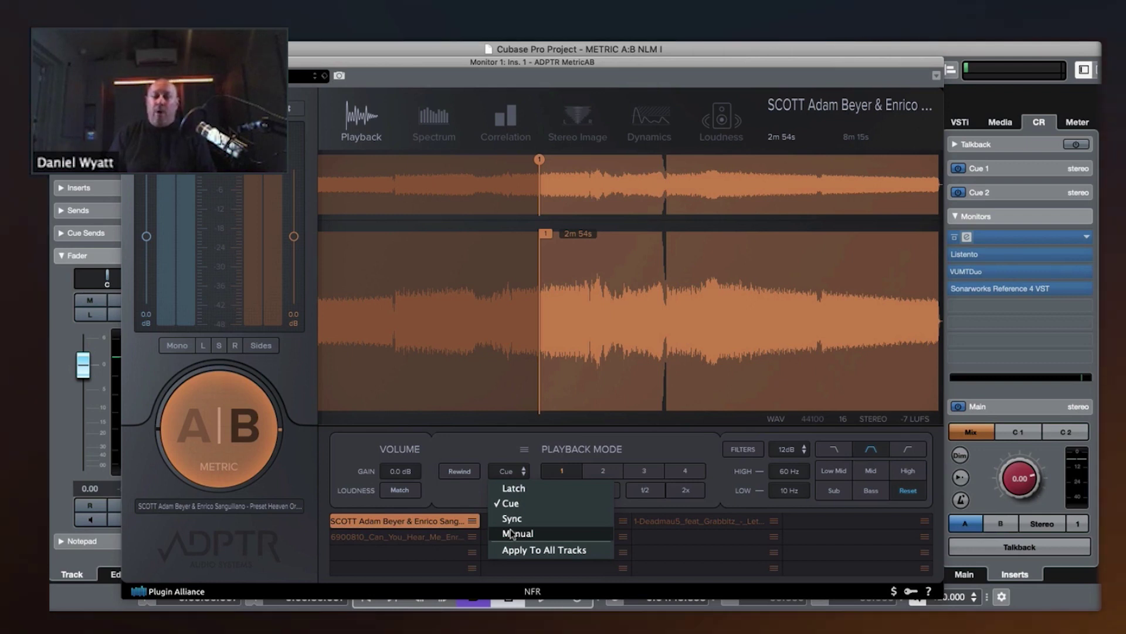
left_click(526, 504)
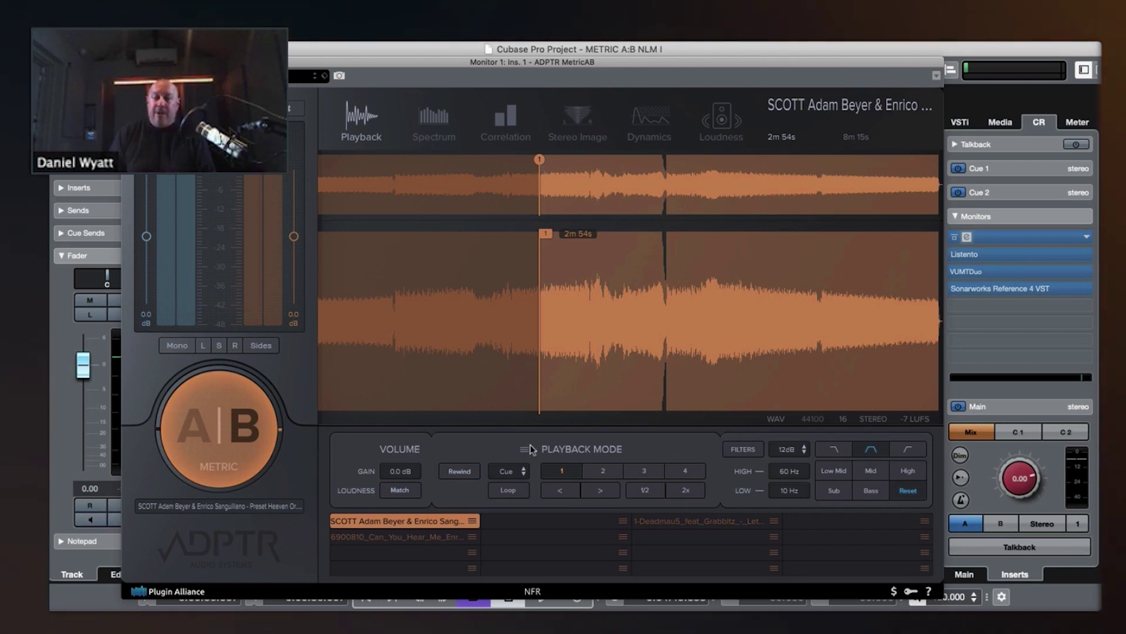
- Jump to cue point 1, enable the reference loop and move its end to 3m 54s
left_click(558, 472)
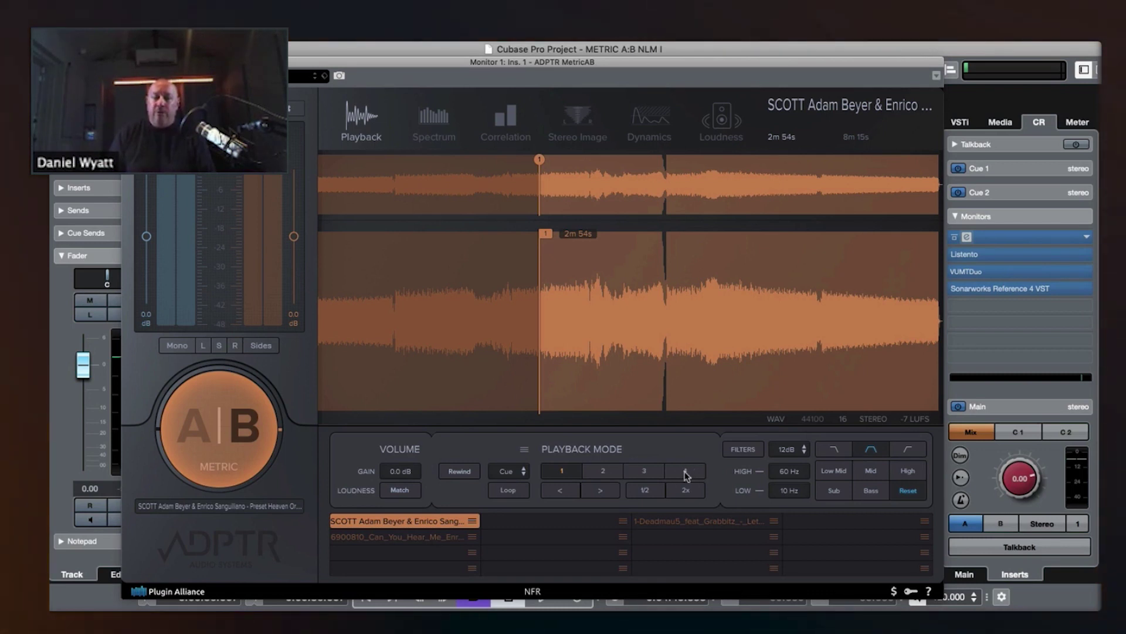
left_click(508, 493)
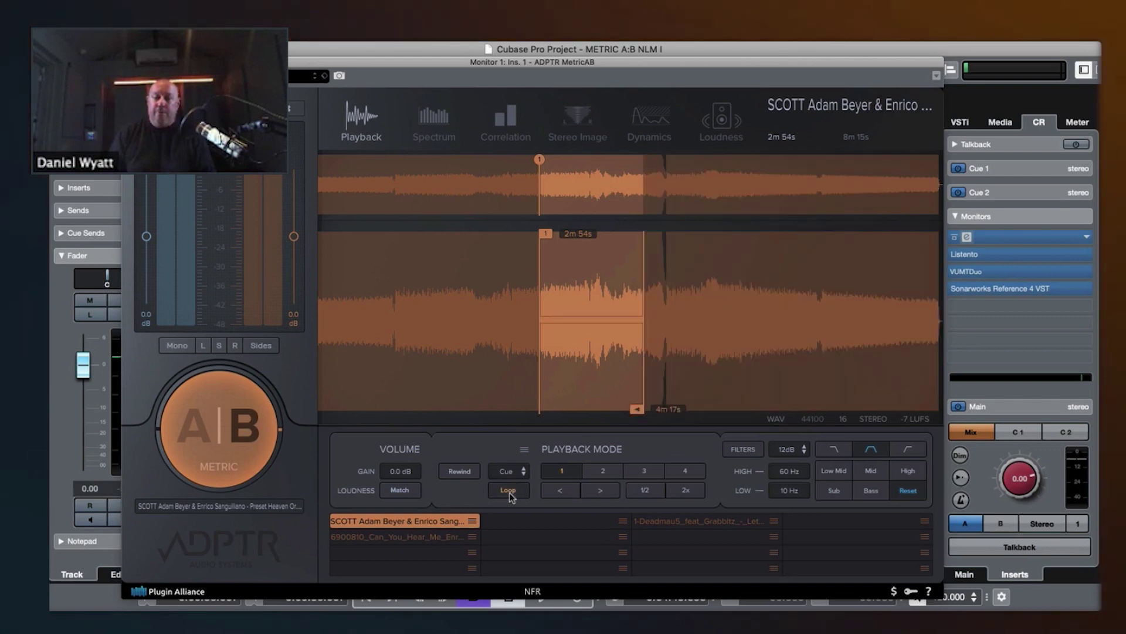
mouse_move(639, 413)
left_mouse_down()
mouse_move(829, 410)
mouse_move(606, 410)
mouse_move(609, 435)
left_mouse_up()
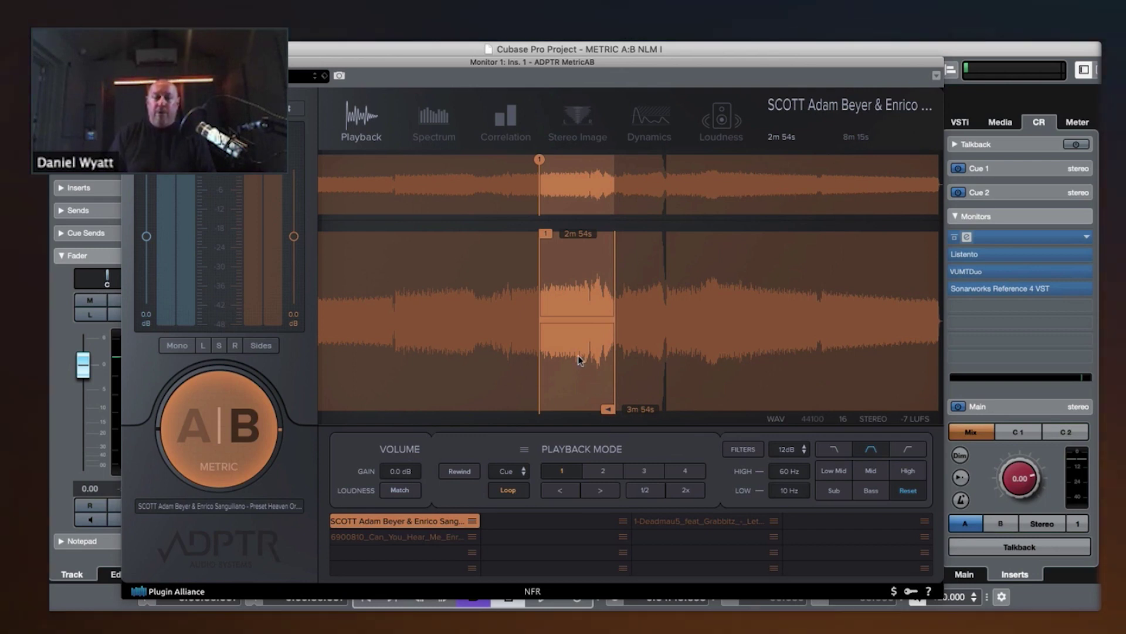
- Fine-tune cue marker 1 at the loop's start on the detailed waveform, leaving it at 2m 54s
scroll(579, 355, "up", 5)
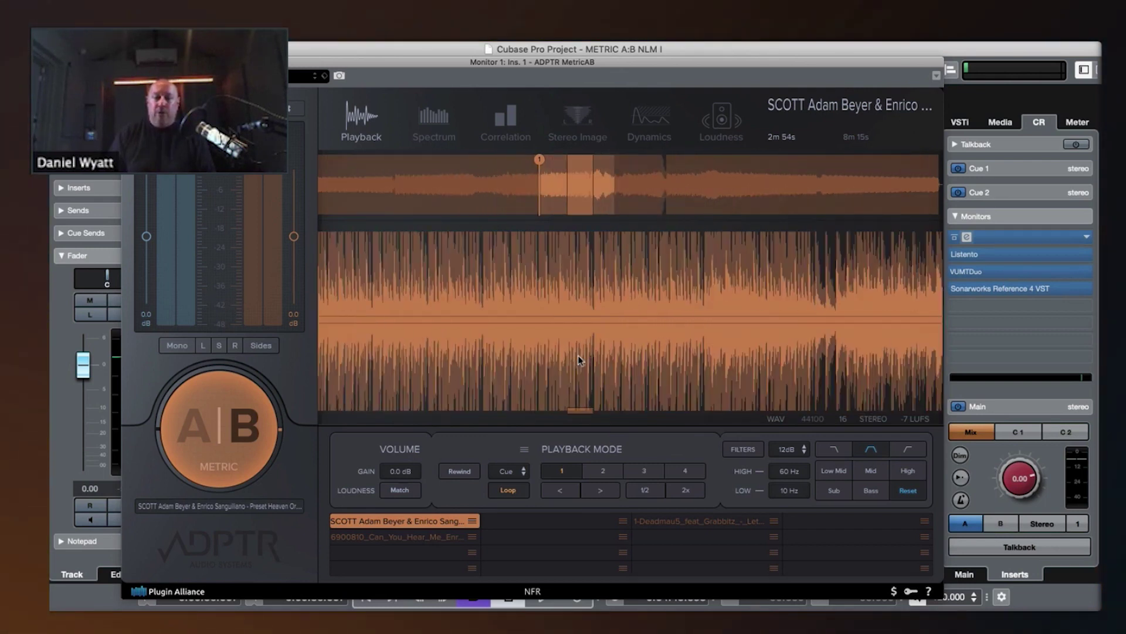
scroll(578, 355, "down", 4)
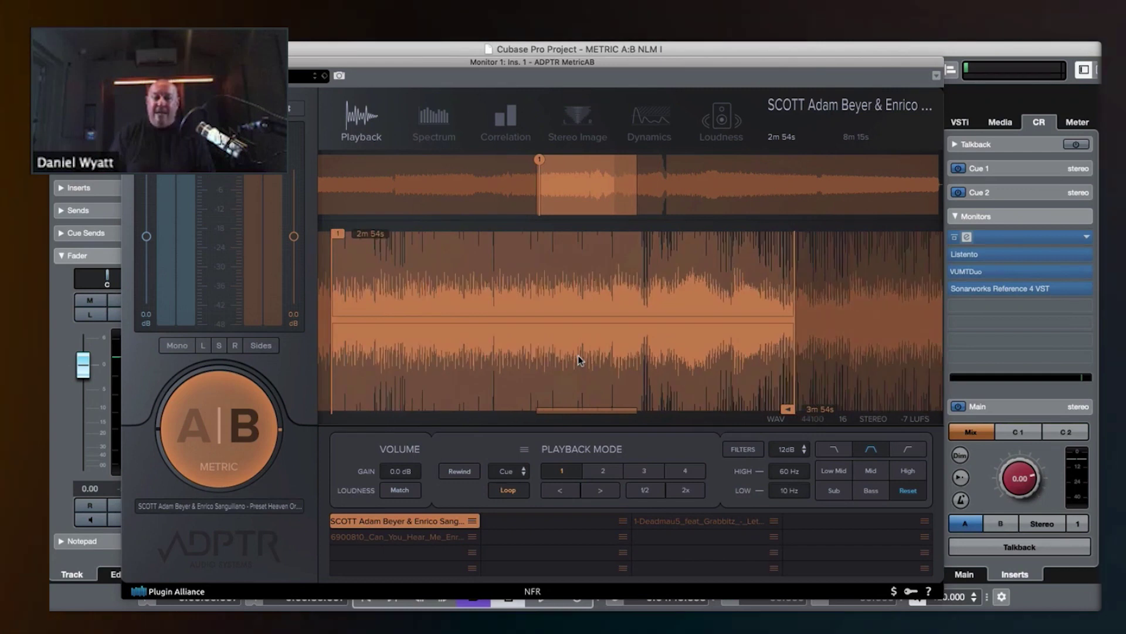
scroll(579, 356, "down", 1)
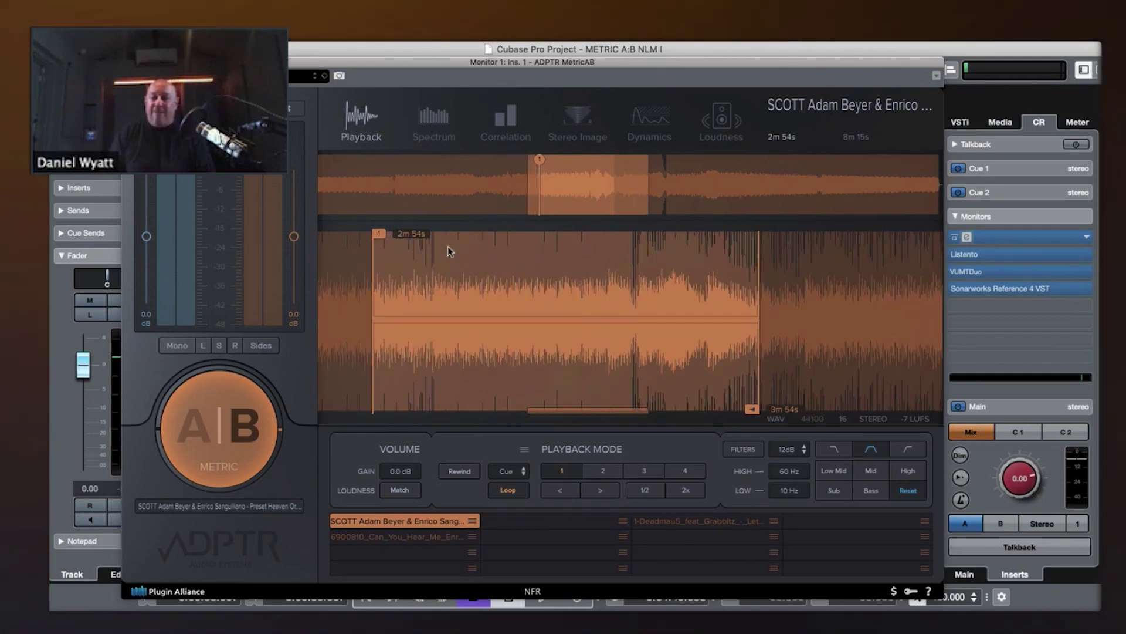
mouse_move(378, 234)
left_mouse_down()
mouse_move(353, 234)
mouse_move(392, 238)
mouse_move(373, 240)
left_mouse_up()
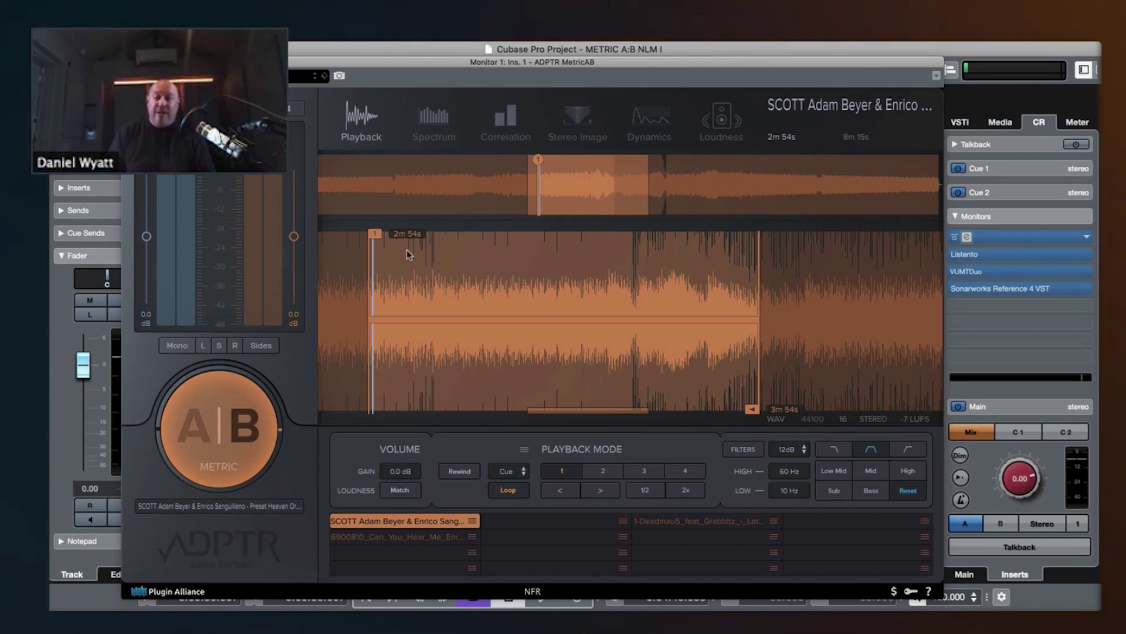
mouse_move(375, 236)
left_mouse_down()
mouse_move(360, 236)
mouse_move(378, 236)
left_mouse_up()
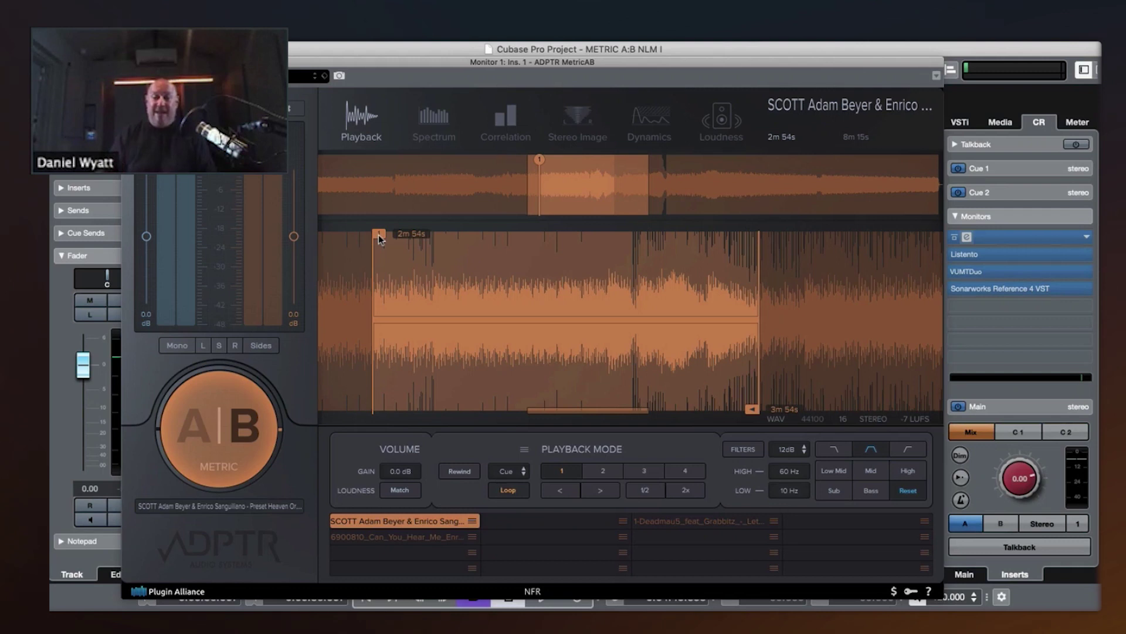
- Adjust the reference loop's end marker and shorten the loop to end at 3m 34s
mouse_move(753, 411)
left_mouse_down()
mouse_move(769, 412)
mouse_move(710, 414)
mouse_move(757, 413)
left_mouse_up()
scroll(634, 362, "down", 5)
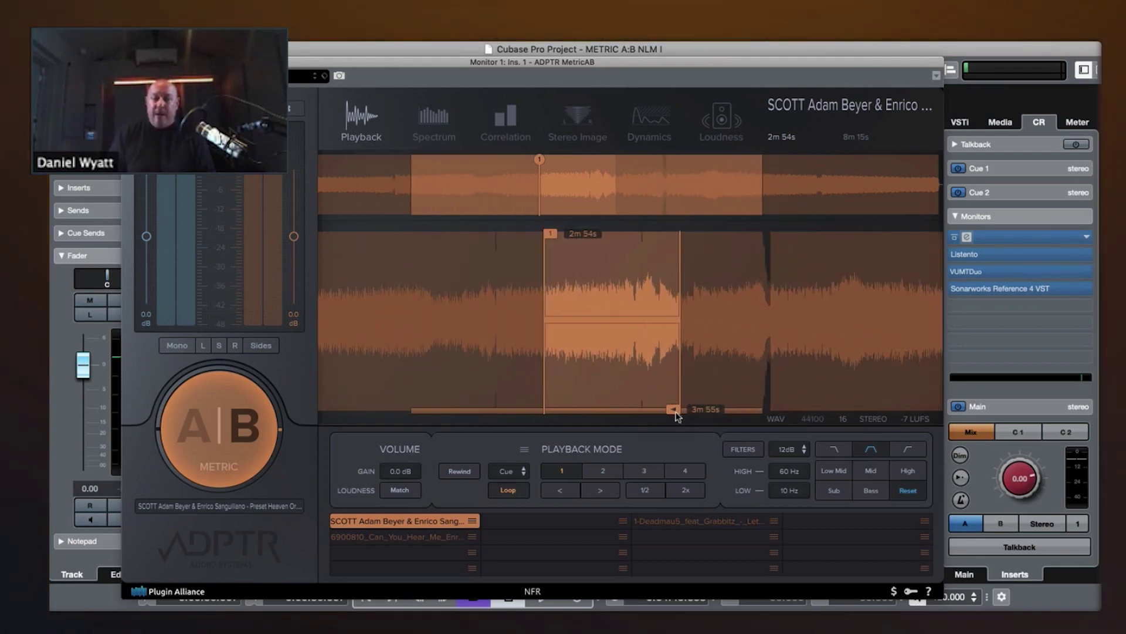
left_click_drag(674, 409, 629, 412)
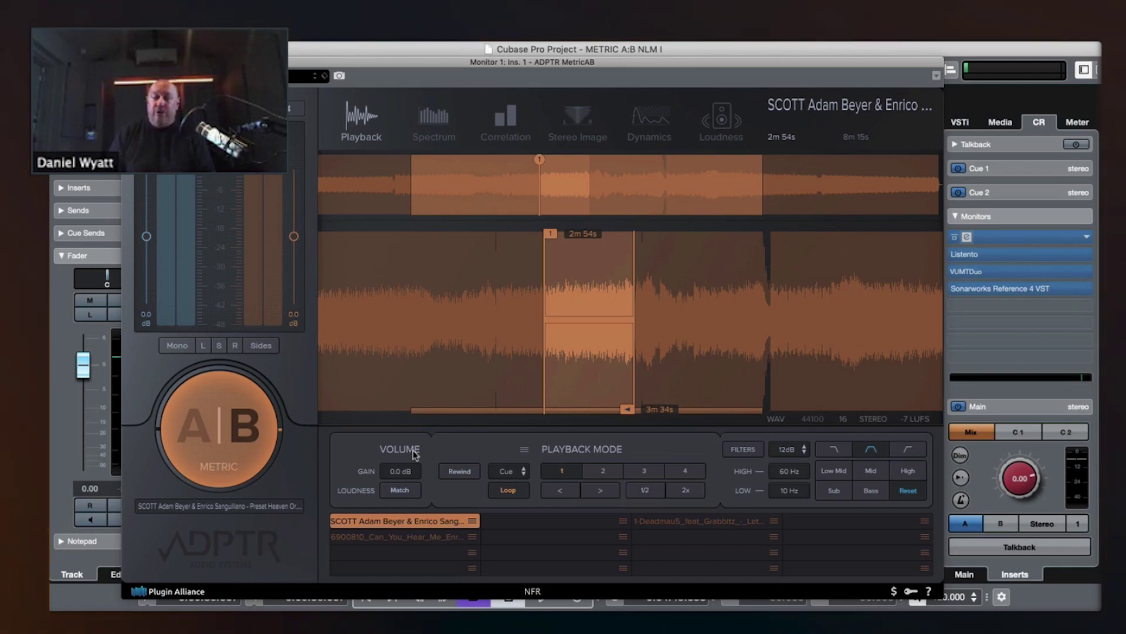
- Switch from the B reference to the A mix during playback
left_click(195, 404)
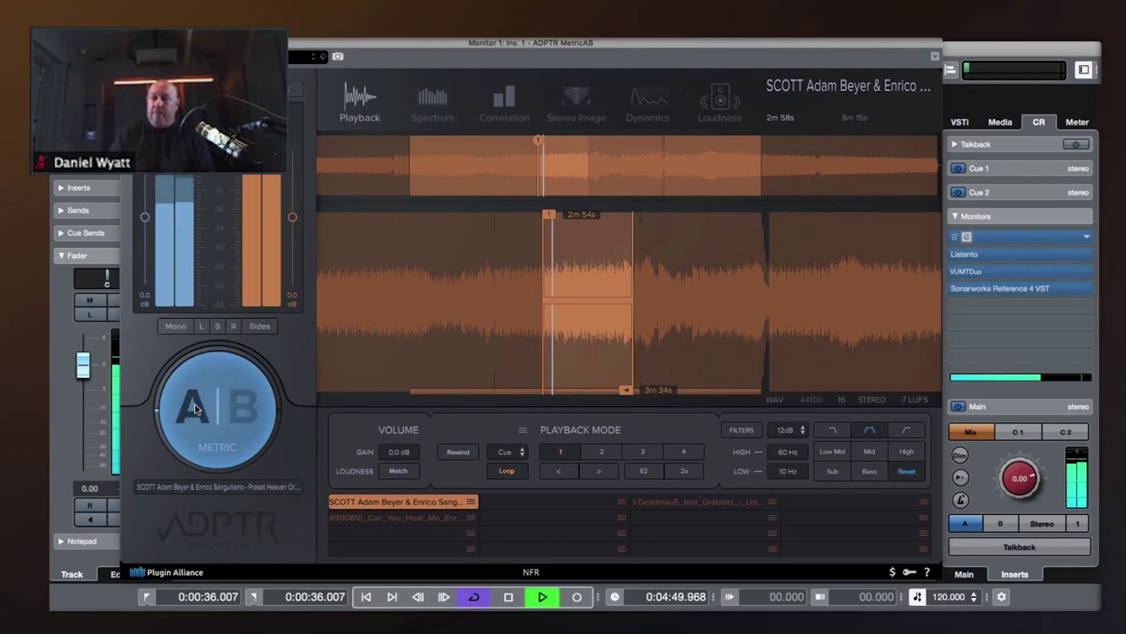
- Compare the B reference with the A mix during playback, finishing on the mix, and stop playback
left_click(234, 413)
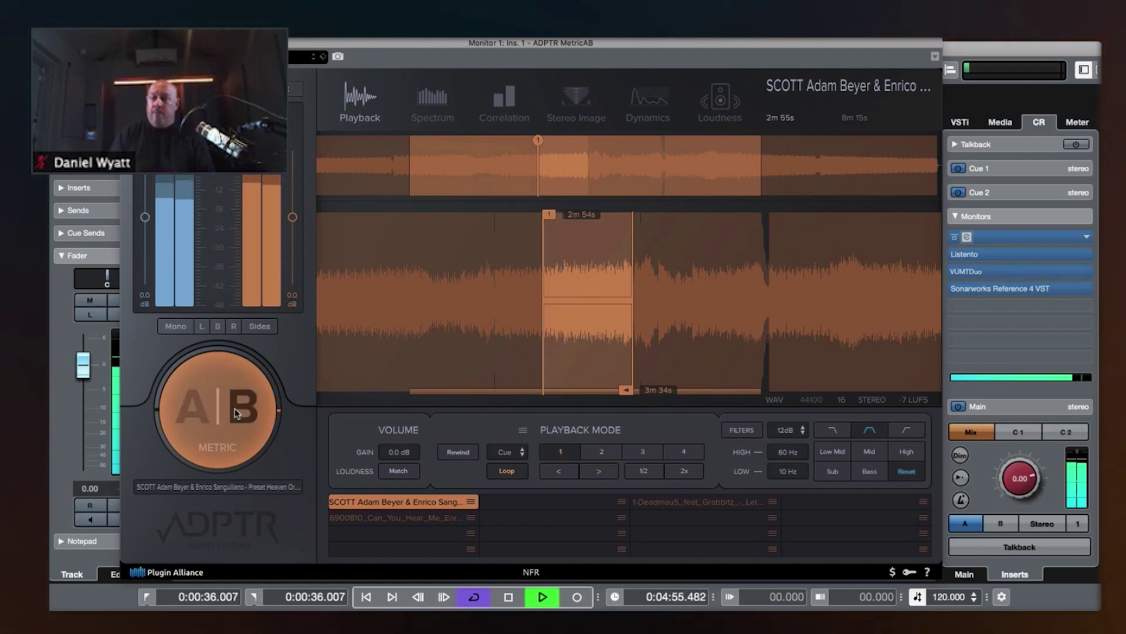
left_click(196, 407)
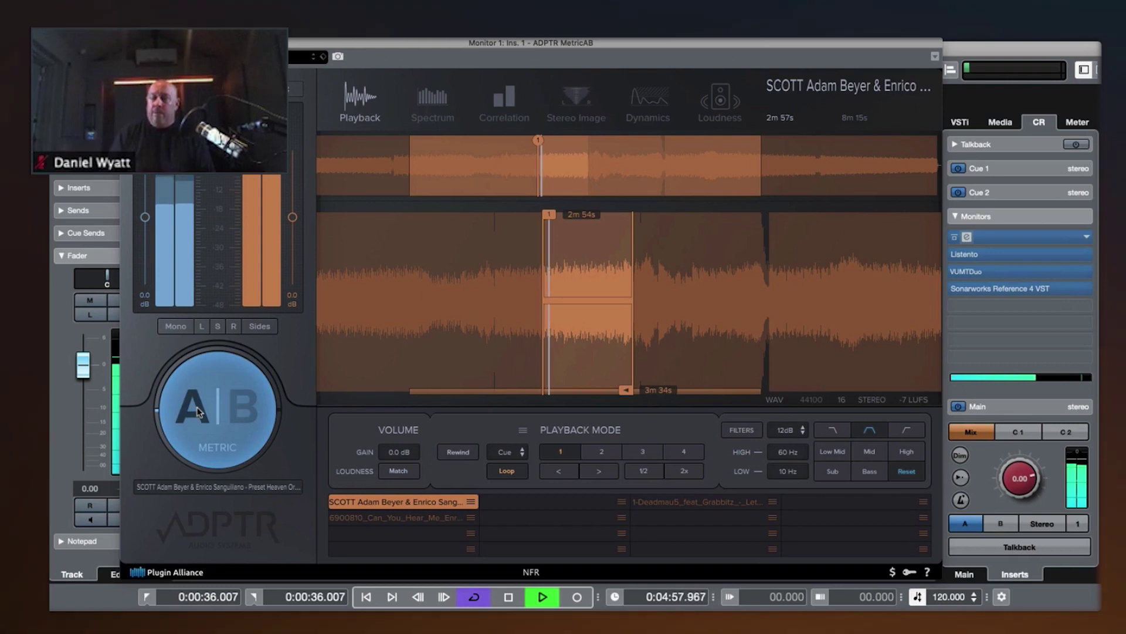
key("space")
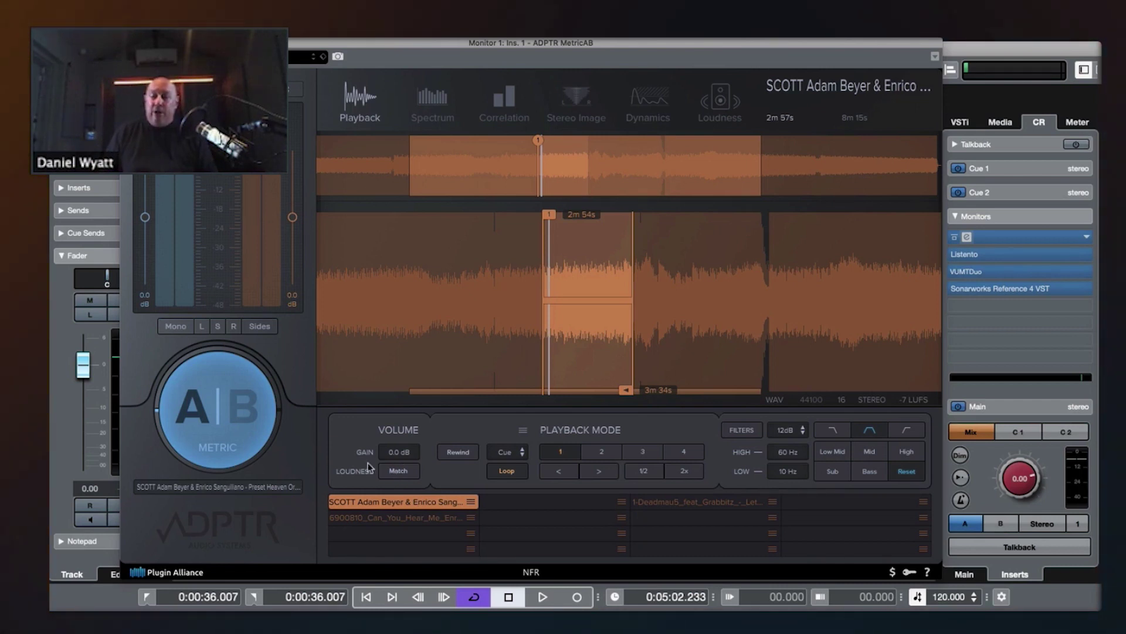
- Switch to the B reference and loudness-match it to the mix during playback, then stop the transport
left_click(258, 416)
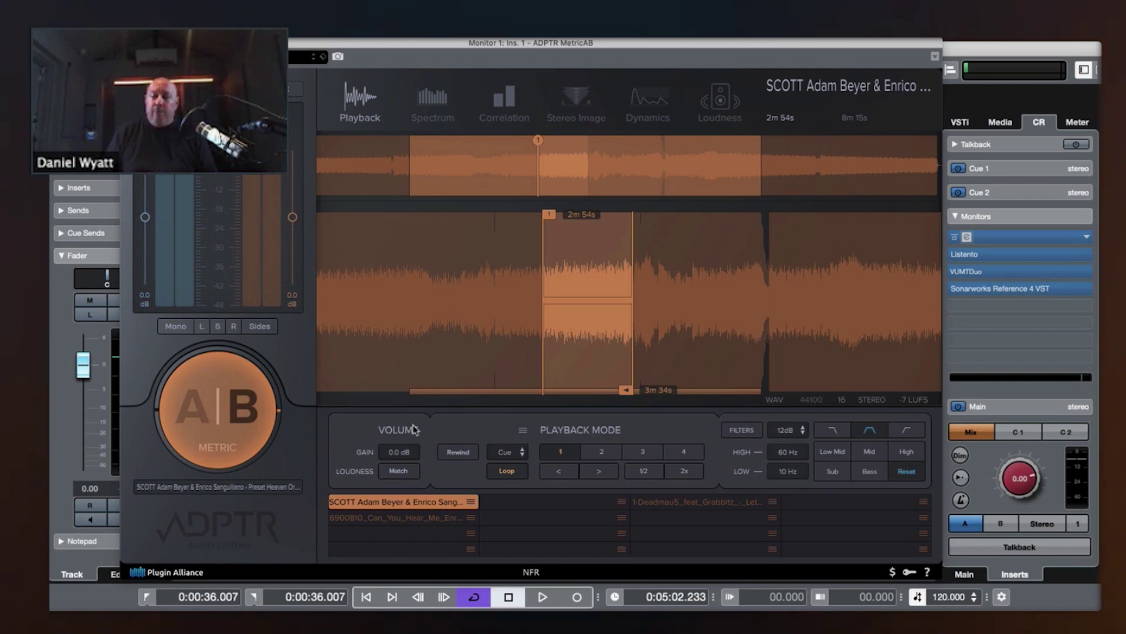
key("space")
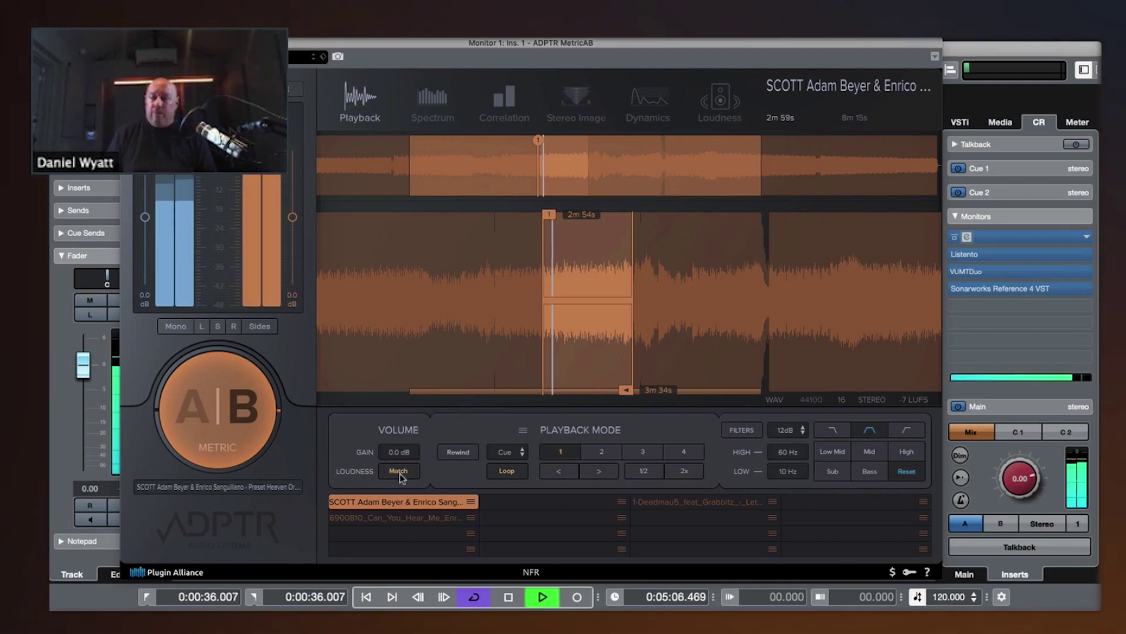
left_click(399, 473)
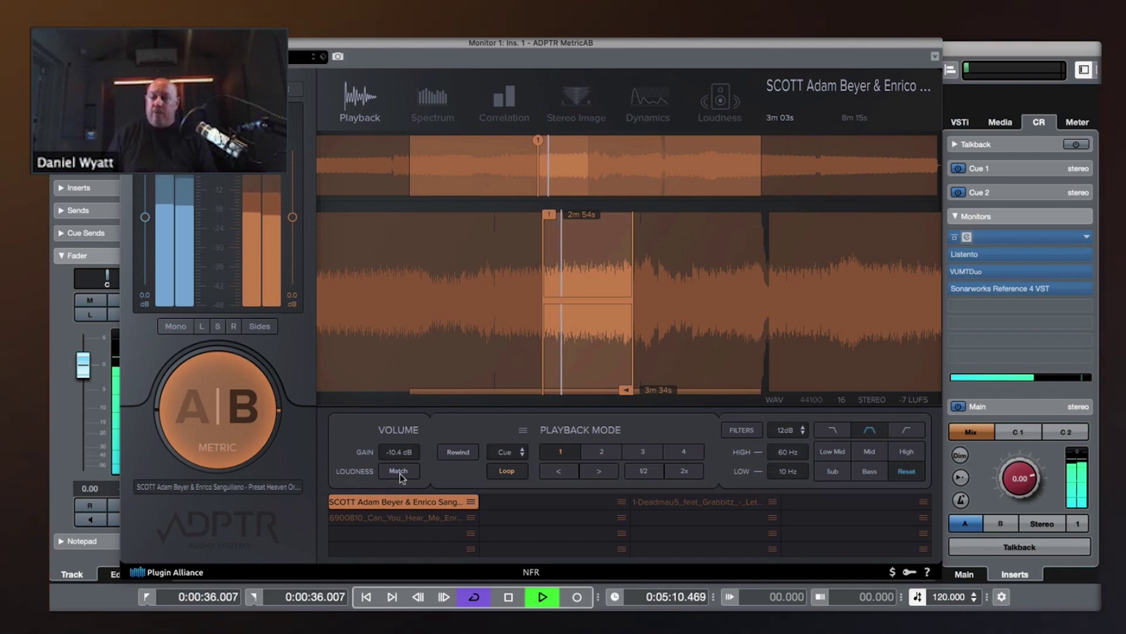
key("space")
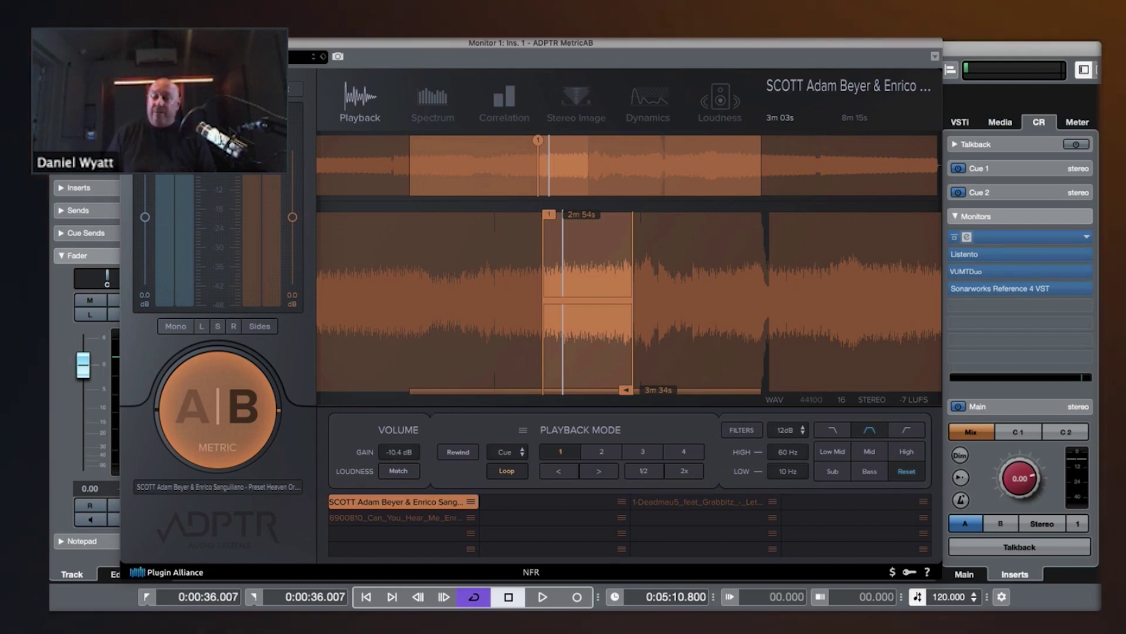
- Play back and alternate between the loudness-matched B reference and the A mix, stopping on the mix
key("space")
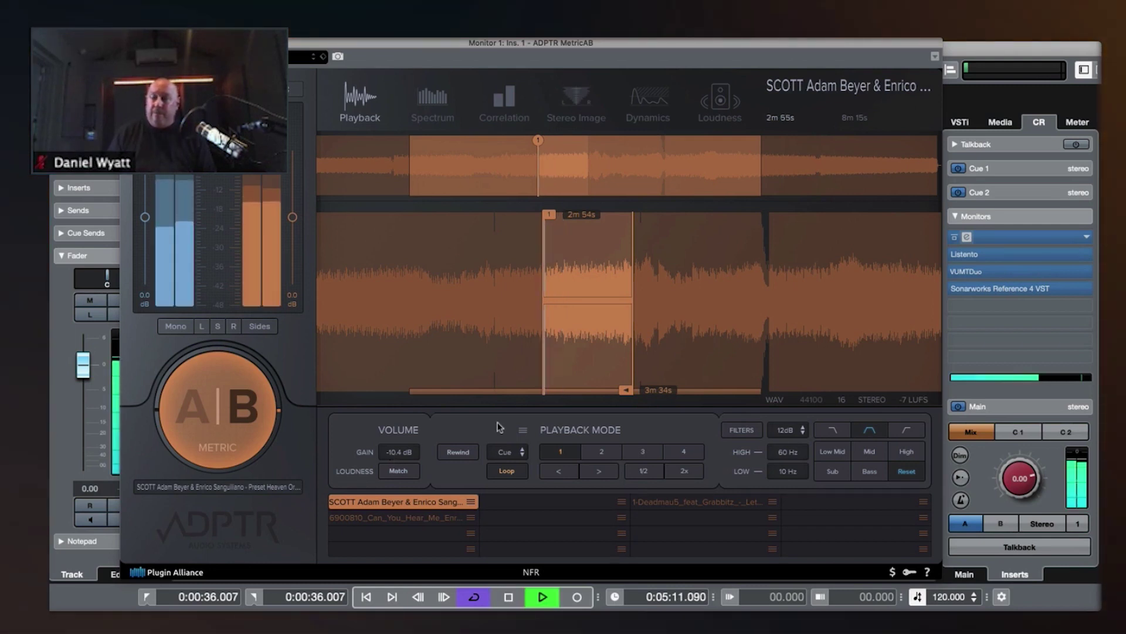
left_click(200, 410)
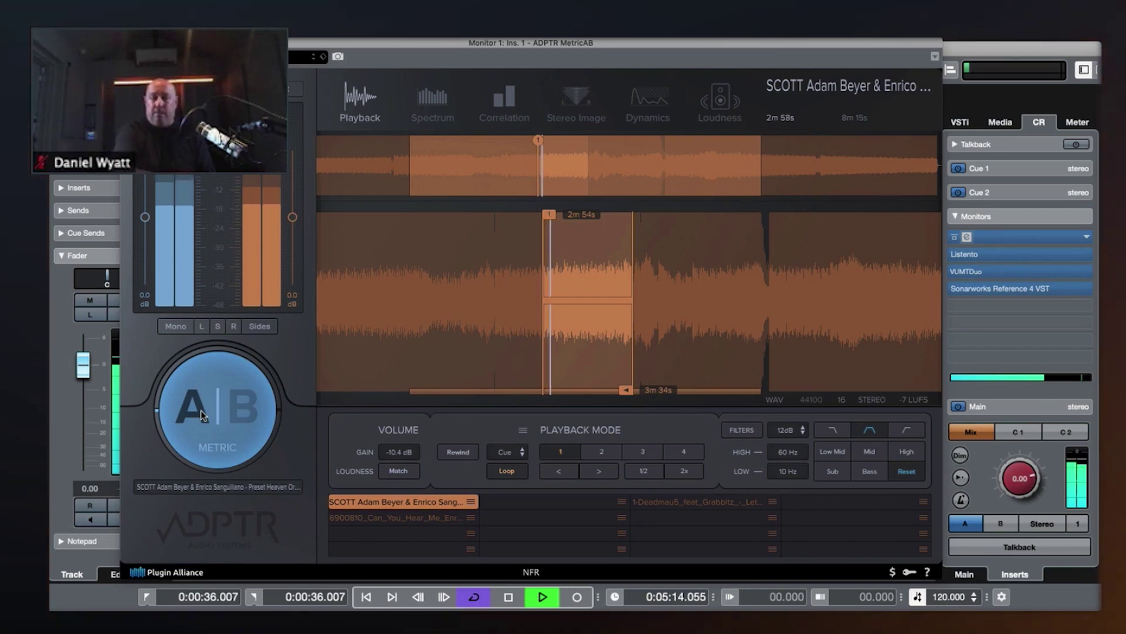
left_click(240, 411)
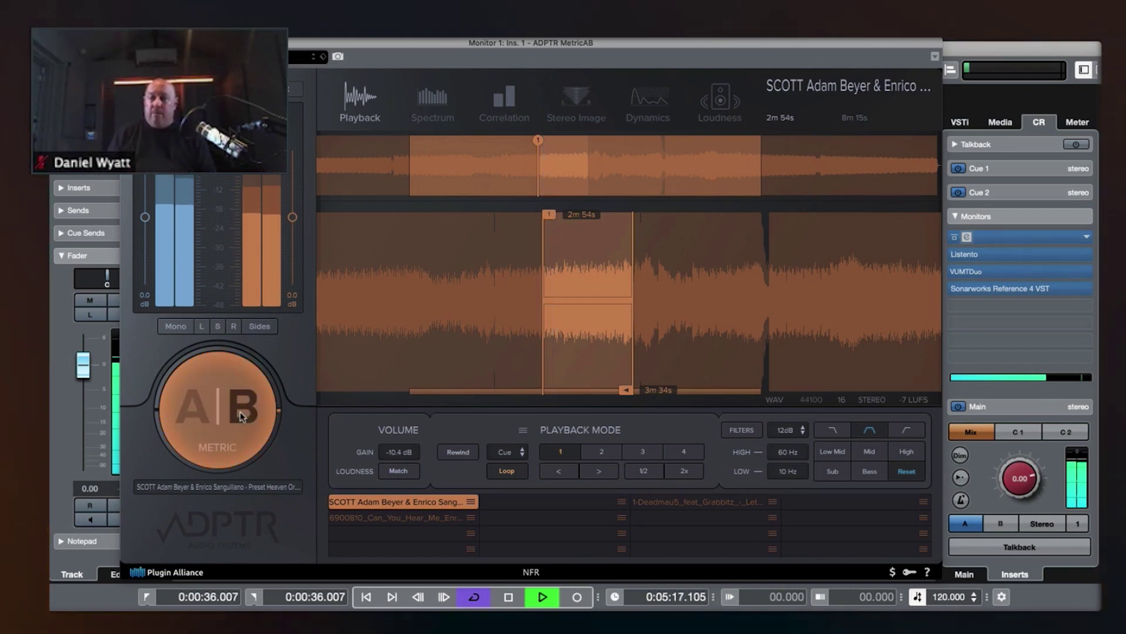
left_click(195, 411)
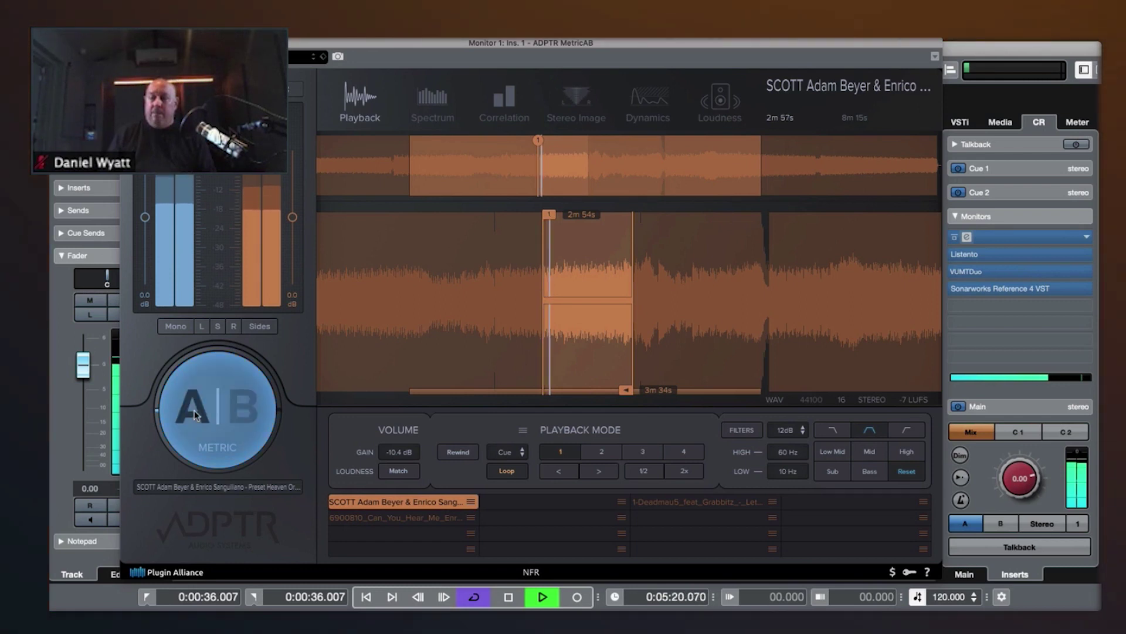
left_click(235, 417)
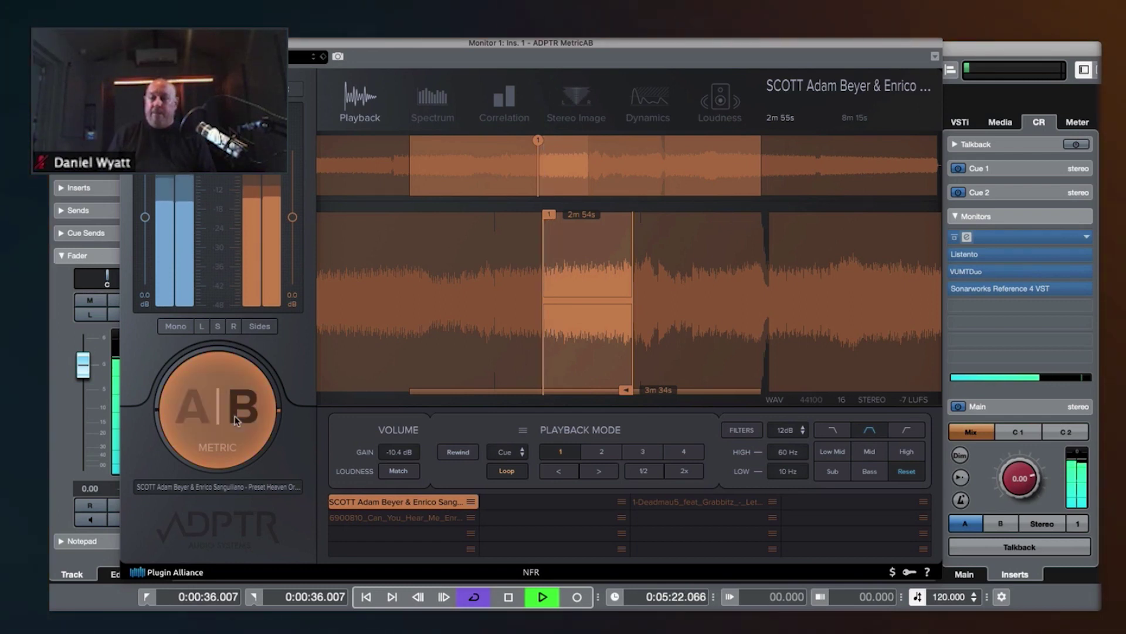
left_click(196, 415)
key("space")
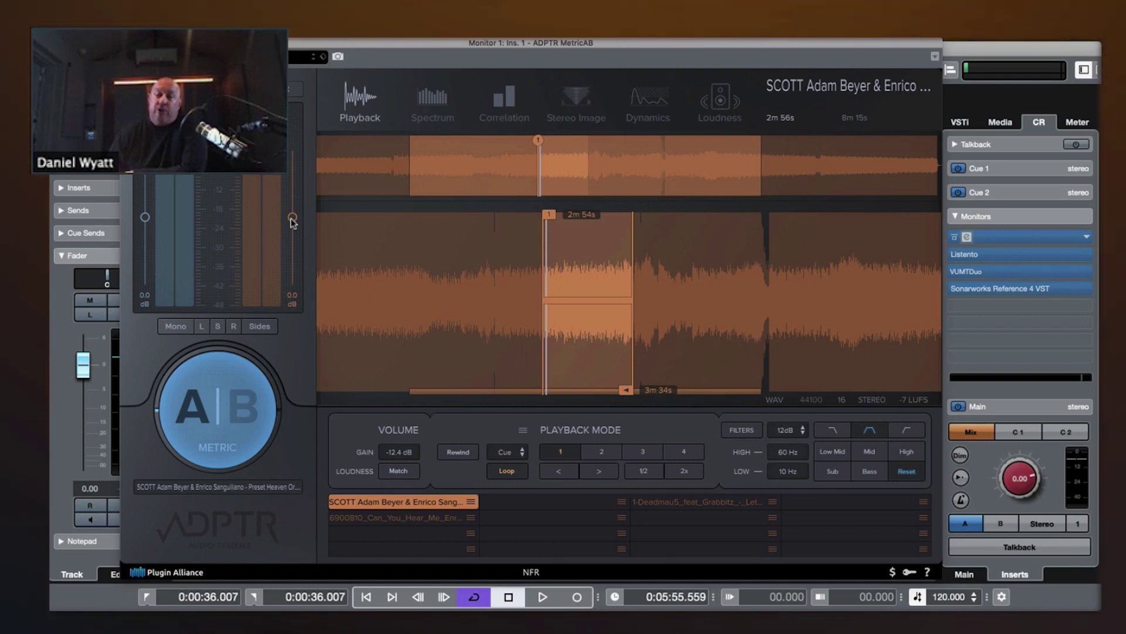
- Try B output levels of -1.6 dB and -11.6 dB while auditioning the reference, and reset the level to 0.0 dB
mouse_move(292, 220)
left_mouse_down()
mouse_move(292, 258)
mouse_move(291, 227)
left_mouse_up()
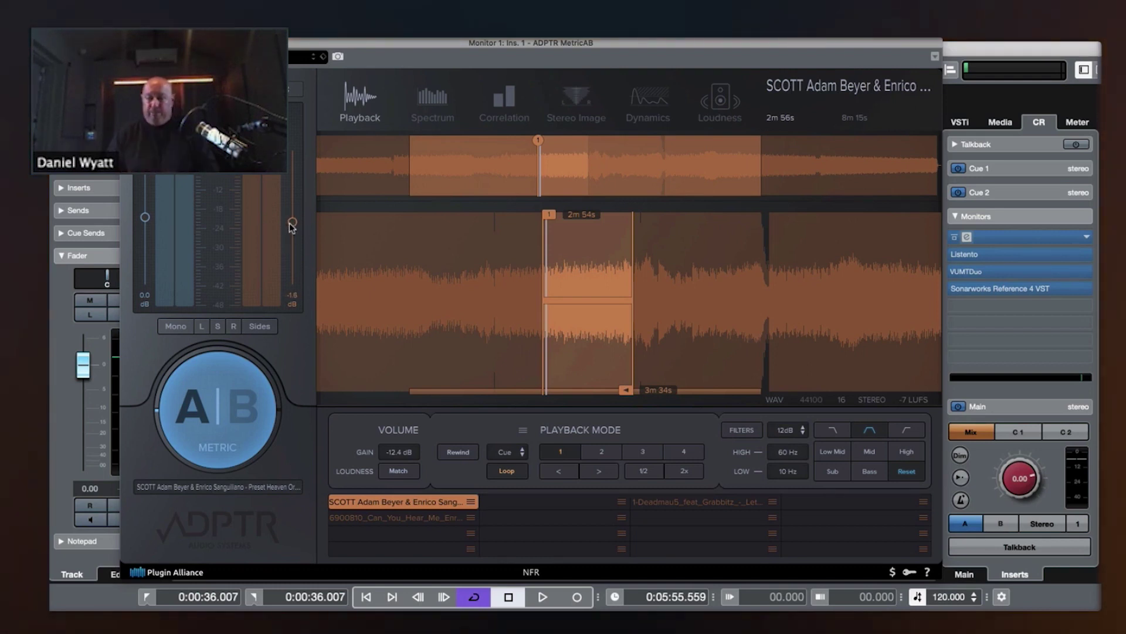
key("space")
left_click(244, 405)
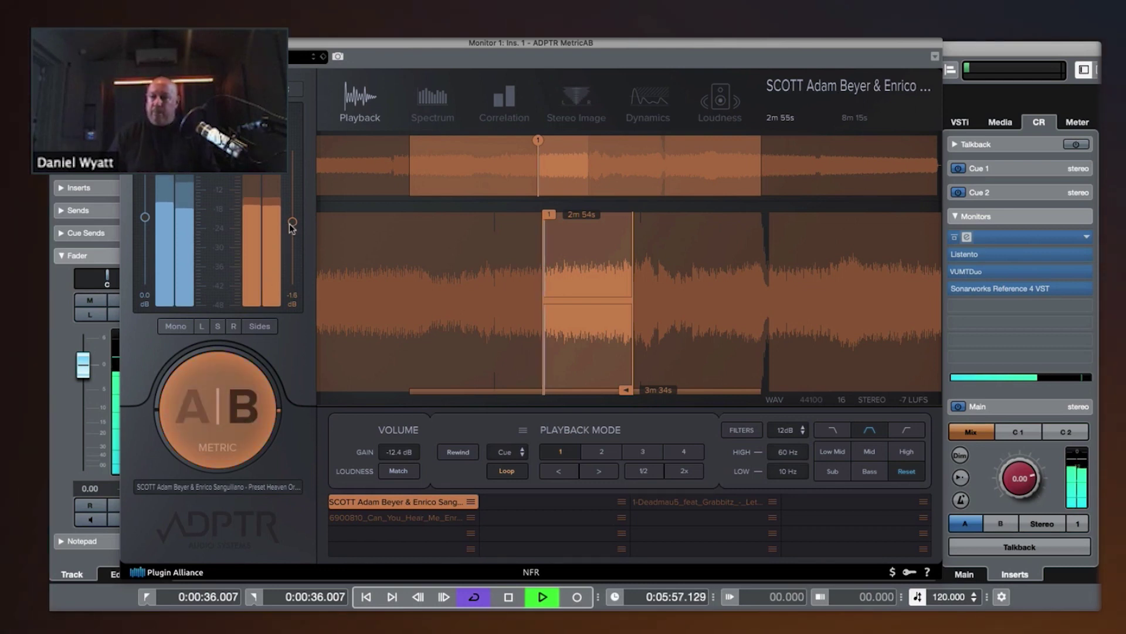
left_click_drag(293, 222, 290, 258)
key("space")
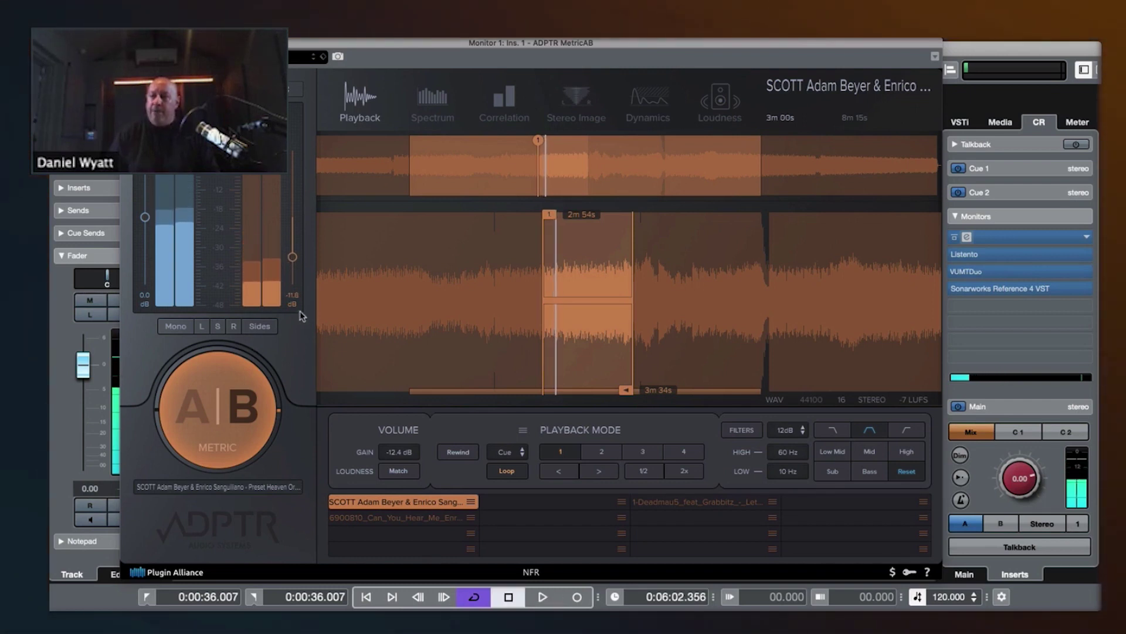
double_click(292, 297)
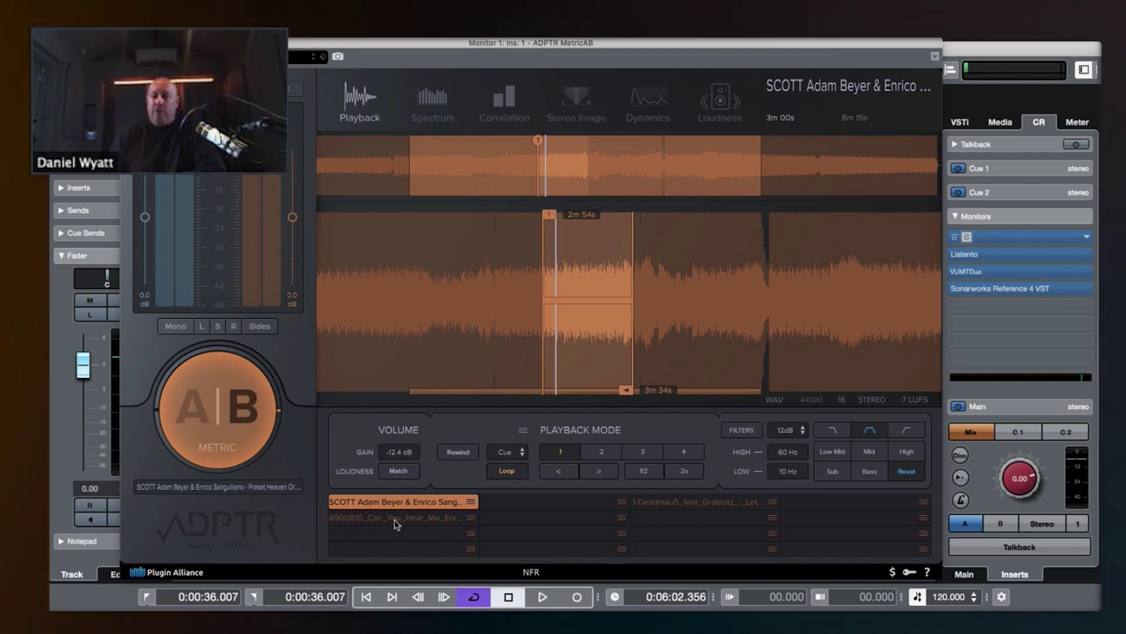
- Check the gain of the 6900810_Can_You_Hear_Me reference and return to the first reference track
left_click(426, 518)
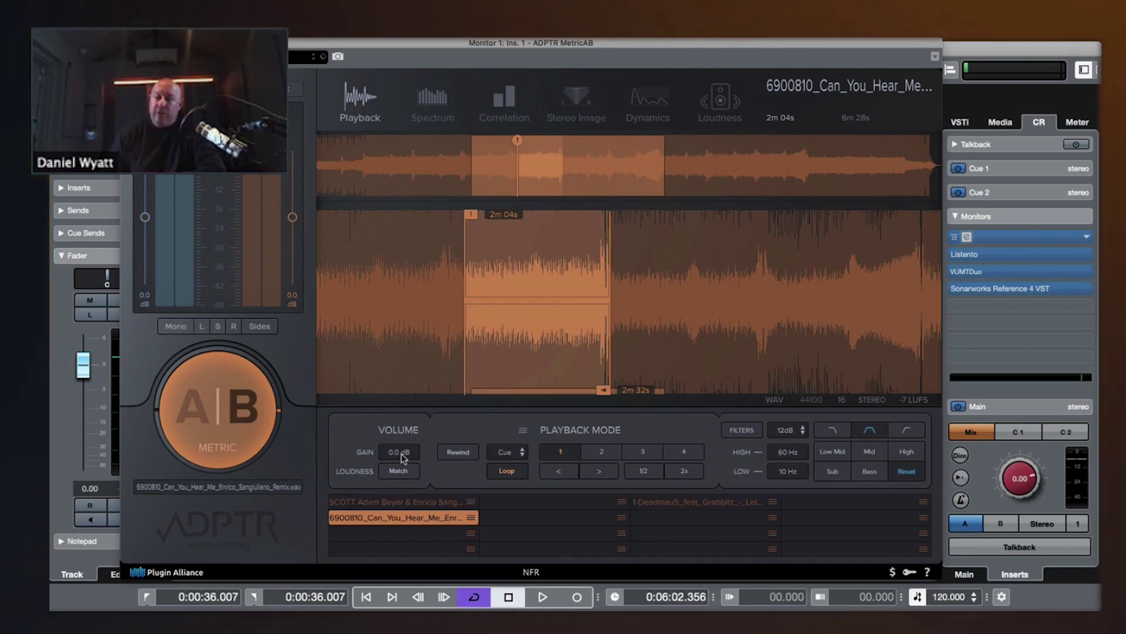
left_click(408, 502)
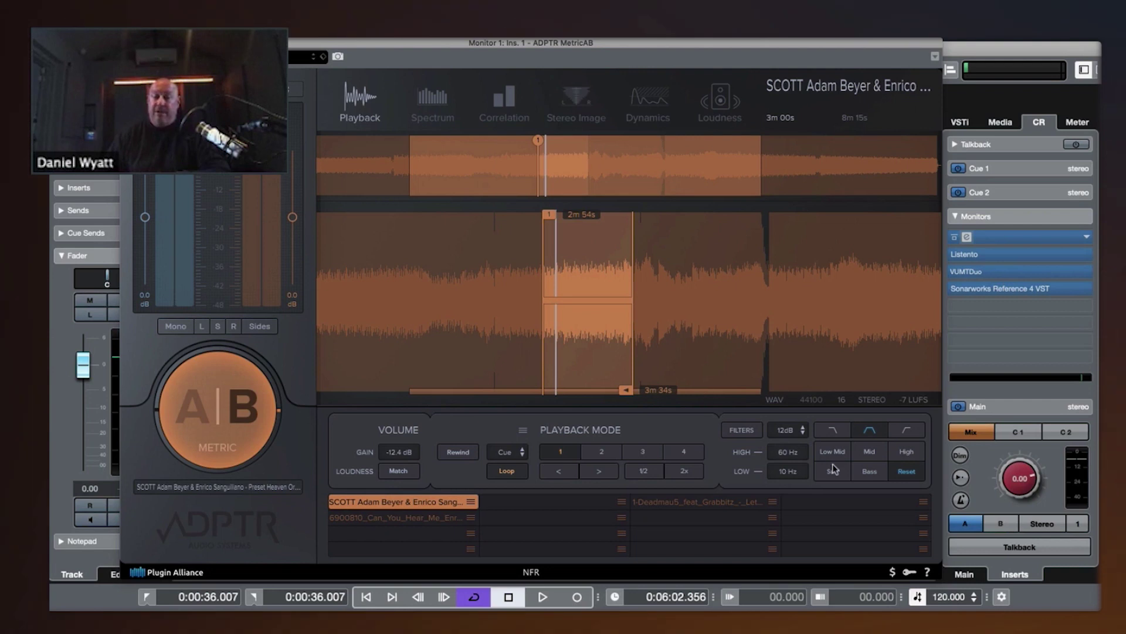
- Examine the first reference track in the Spectrum, Correlation, Stereo Image and Dynamics views
left_click(430, 108)
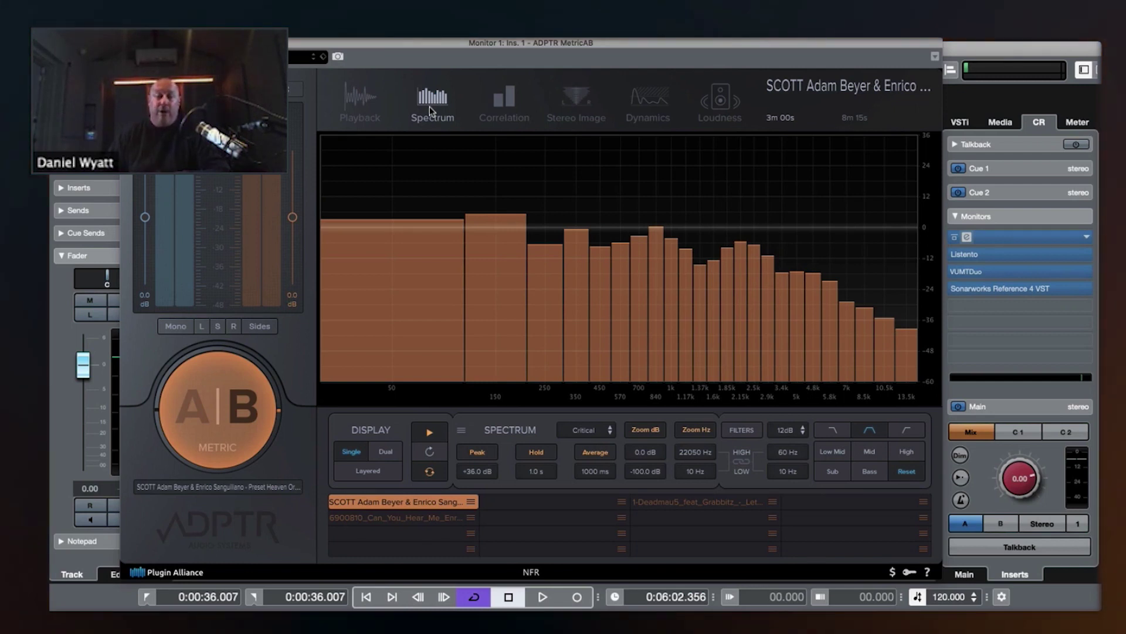
left_click(508, 110)
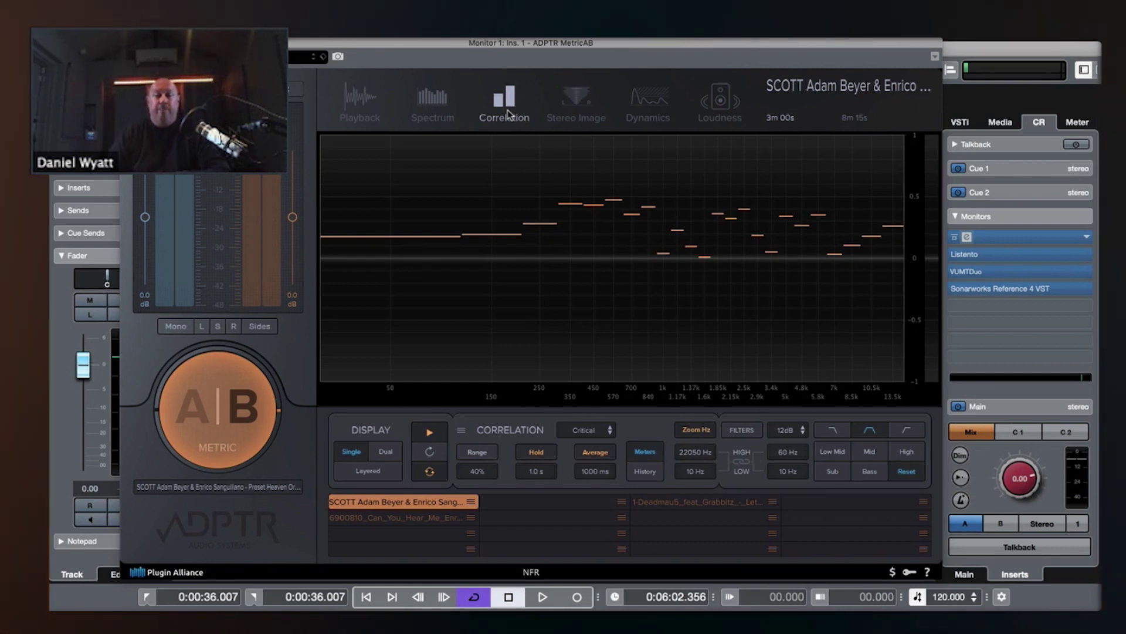
left_click(568, 113)
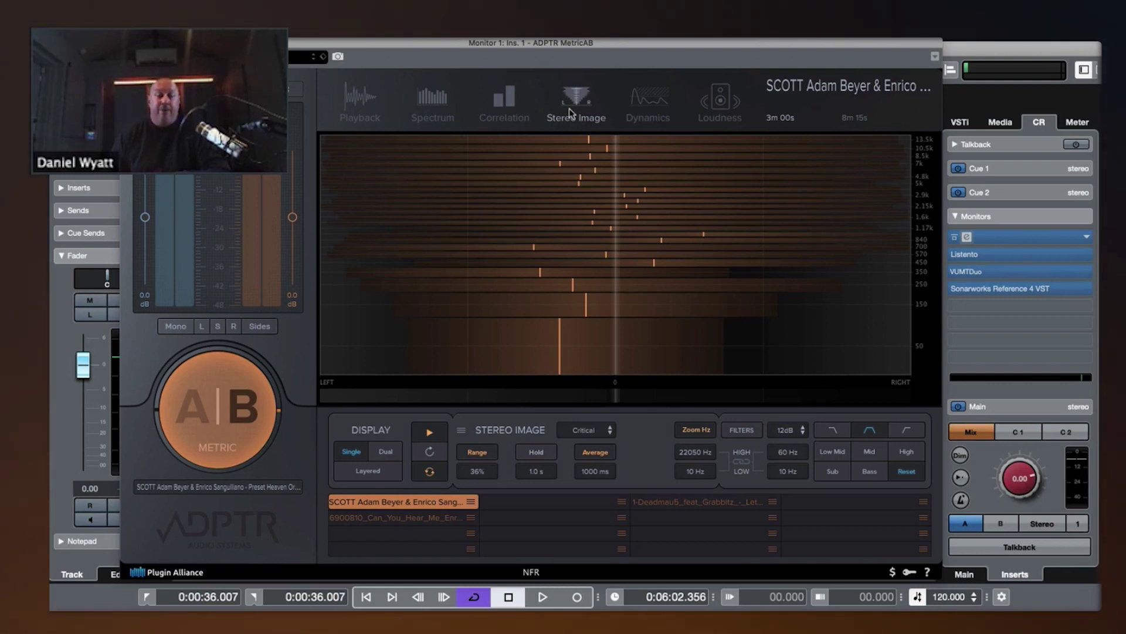
left_click(638, 114)
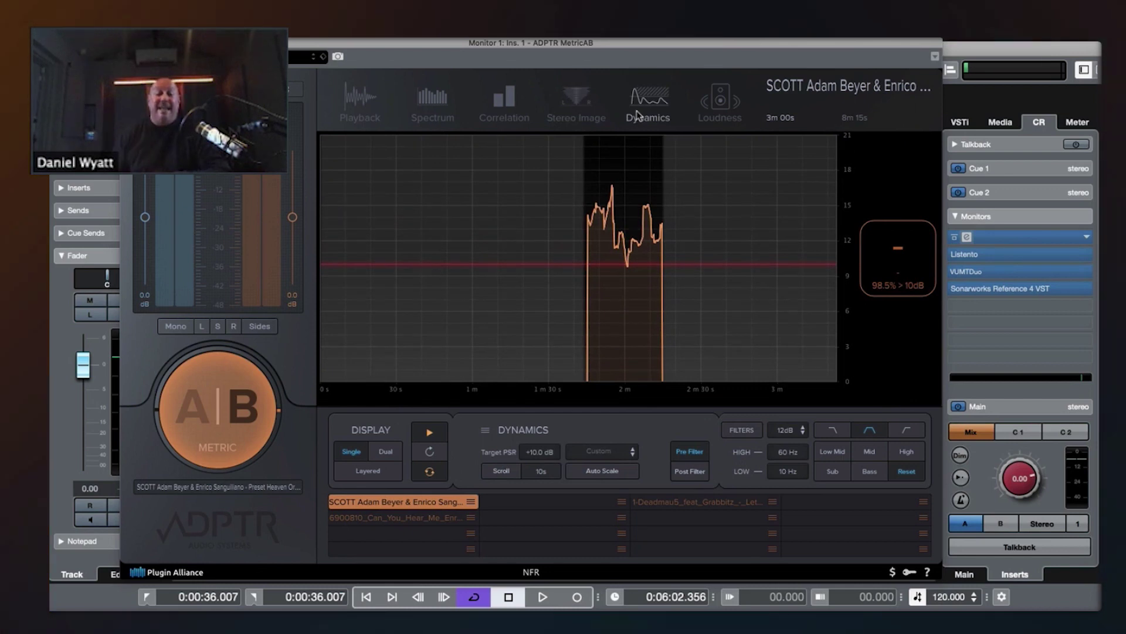